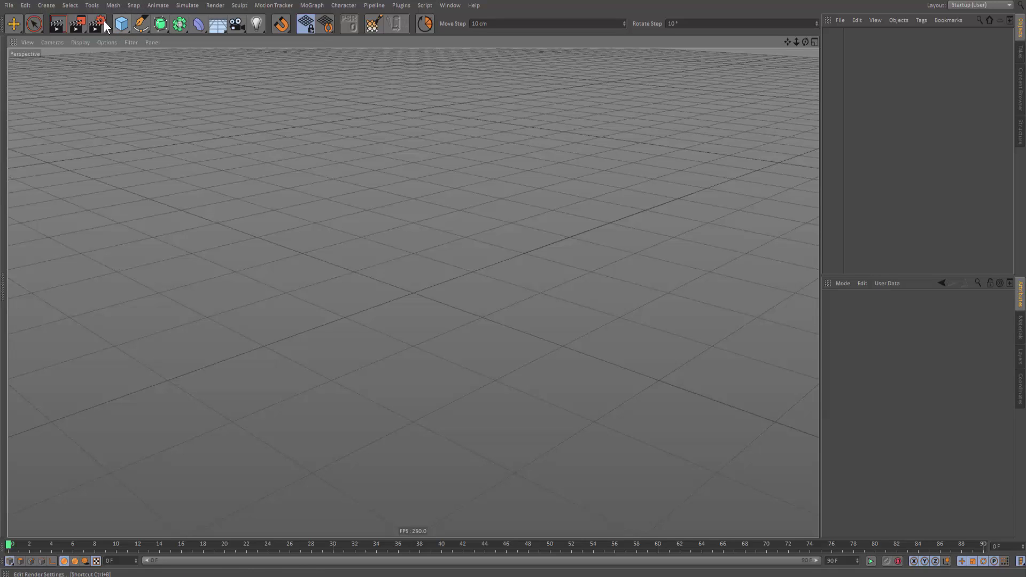
Step: Add a default cube to the empty scene
left_click(117, 24)
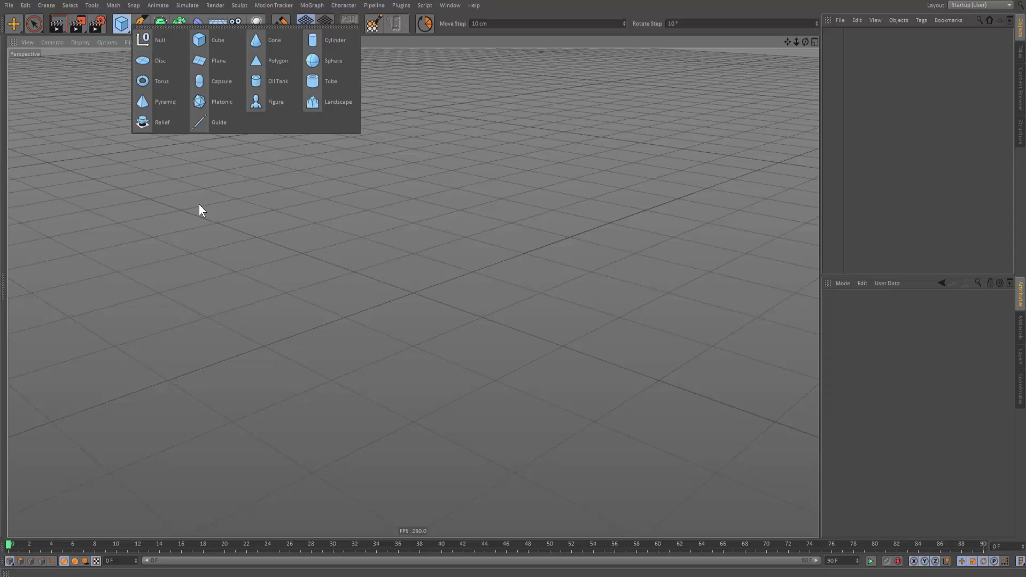
left_click(309, 191)
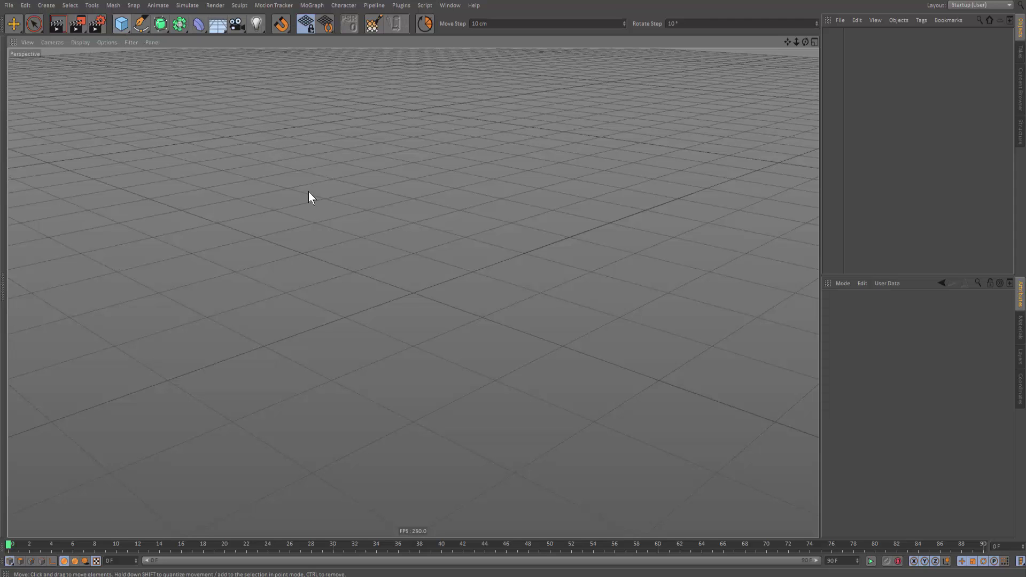
left_click(122, 24)
left_click(252, 71)
scroll(394, 133, "down", 3)
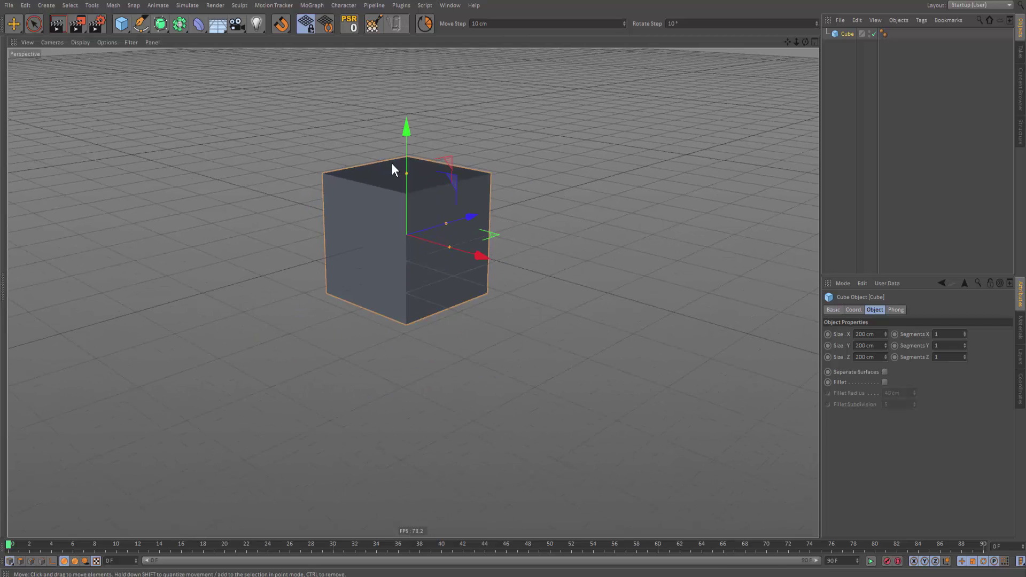
middle_click_drag(433, 242, 425, 265, "alt")
scroll(447, 258, "down", 2)
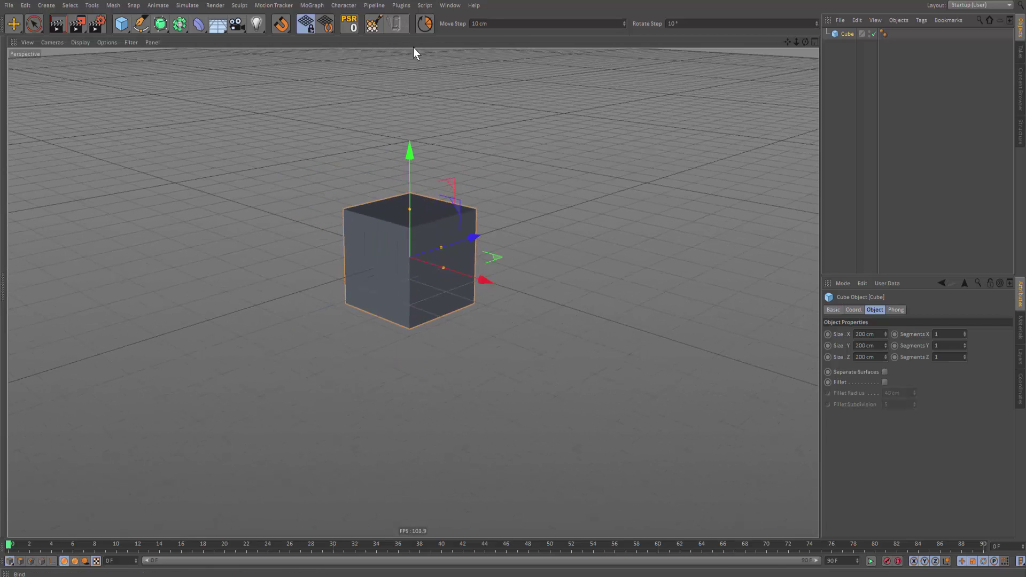
Step: Open the Timeline (Dope Sheet) window
left_click(334, 7)
mouse_move(388, 9)
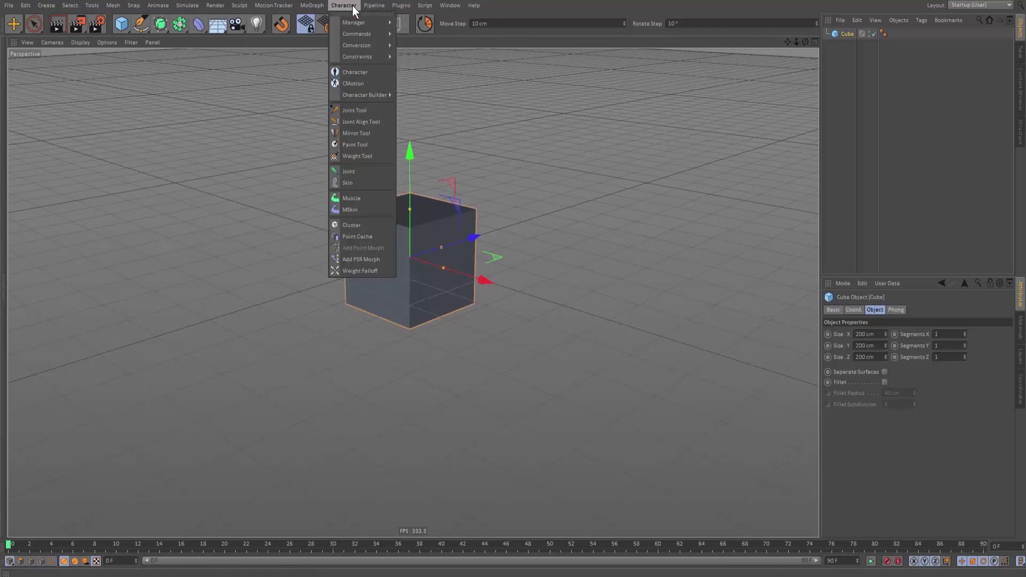
mouse_move(450, 5)
mouse_move(511, 252)
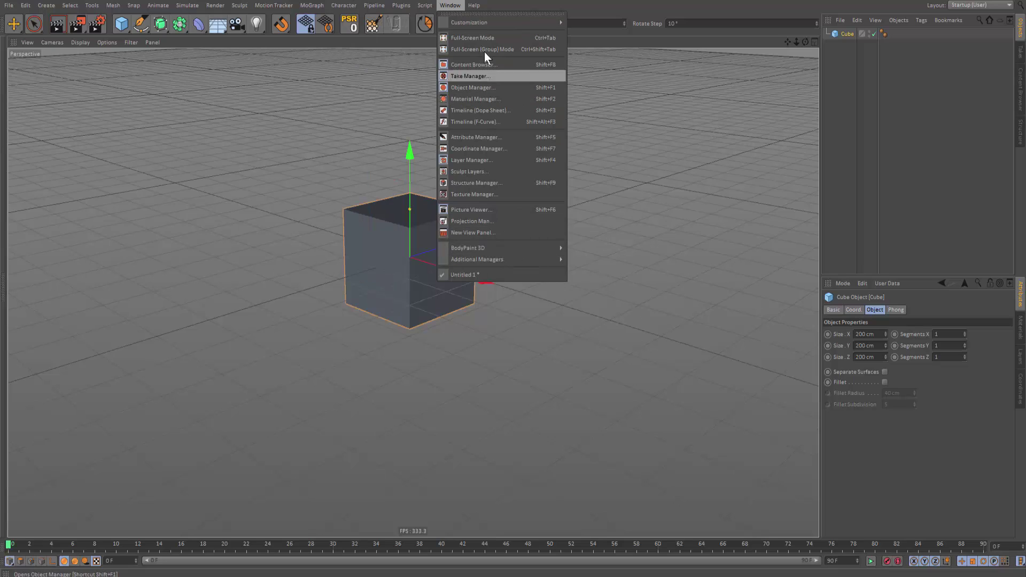
left_click(473, 110)
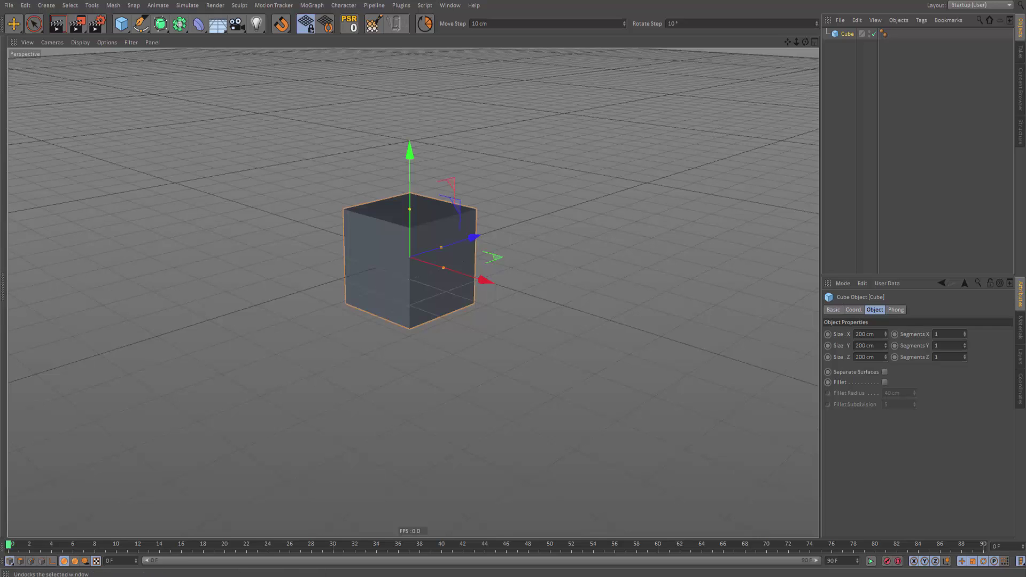
Step: Dock the Timeline window beneath the viewport and reduce its height so the viewport keeps most of the space
mouse_move(28, 385)
left_mouse_down()
mouse_move(324, 347)
mouse_move(123, 294)
left_mouse_up()
left_click_drag(749, 289, 777, 274)
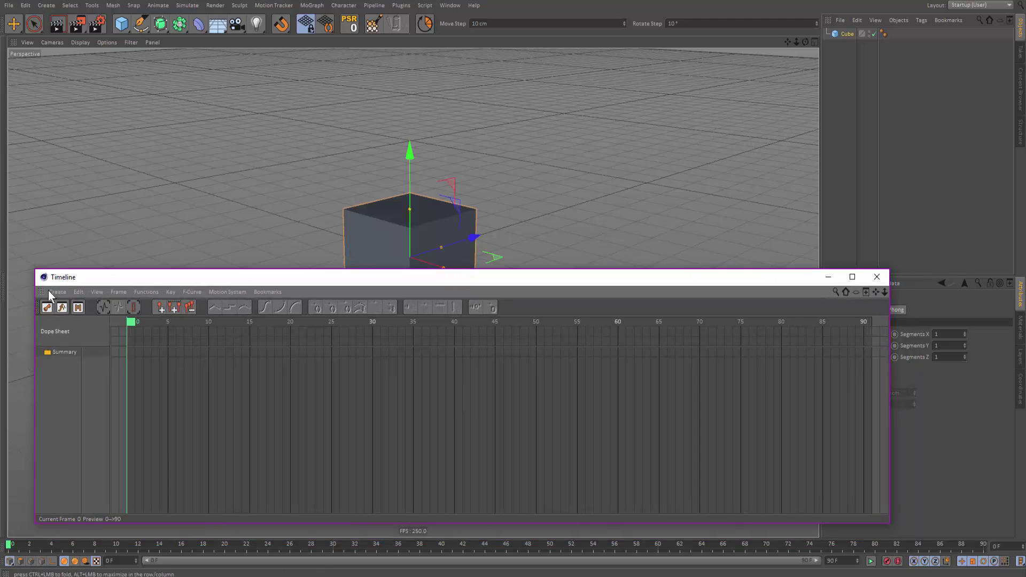
left_click(49, 292)
left_click(43, 297)
left_click_drag(44, 319, 61, 544)
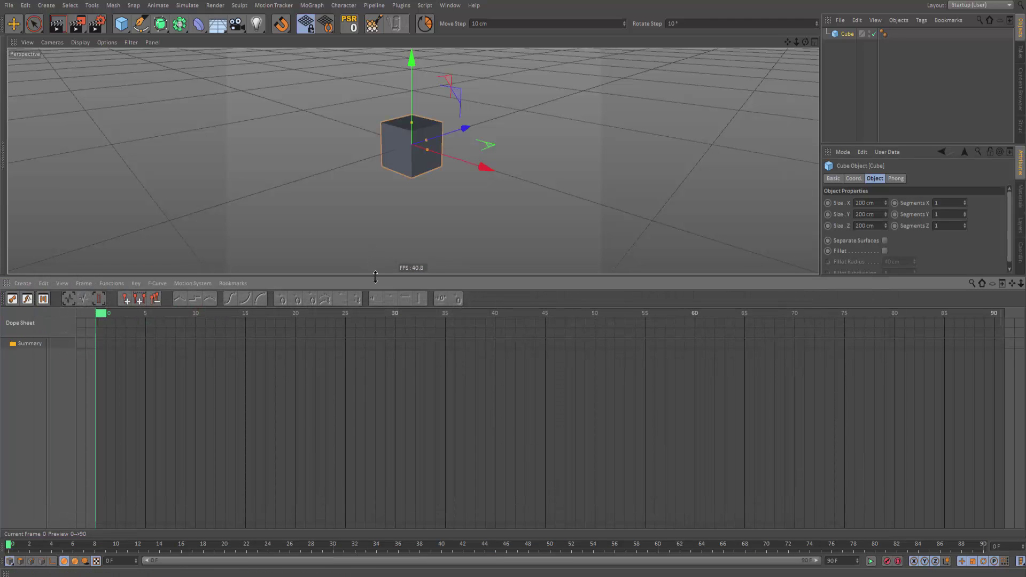
left_click_drag(373, 280, 398, 409)
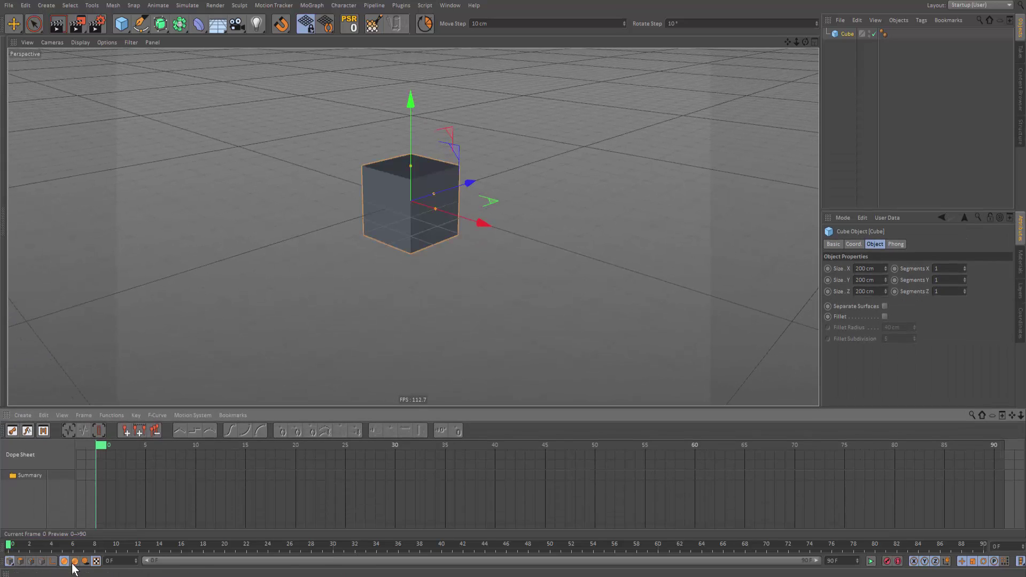
Step: Record a keyframe for the cube at frame 0
left_click_drag(75, 546, 78, 546)
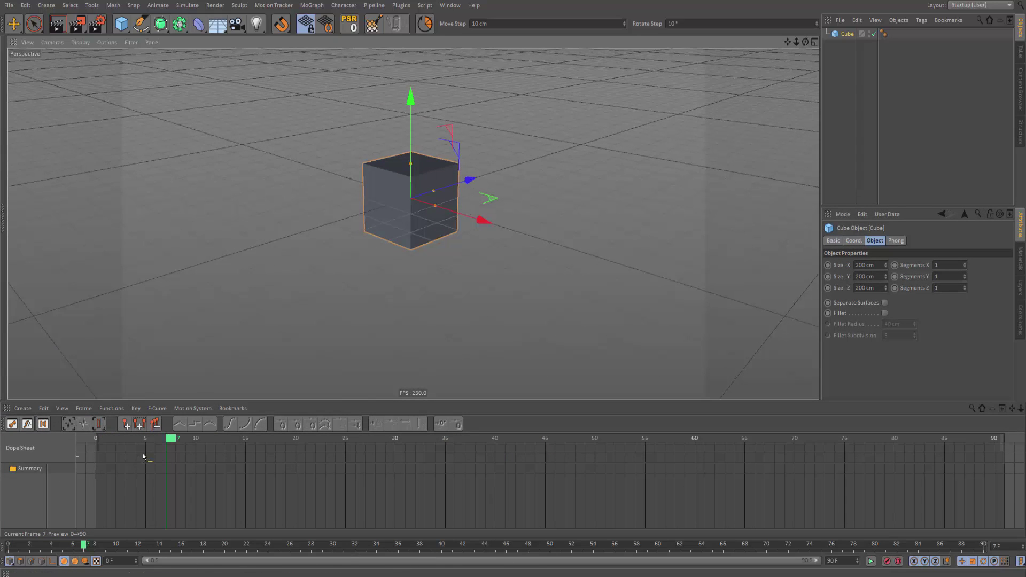
left_click_drag(145, 439, 96, 439)
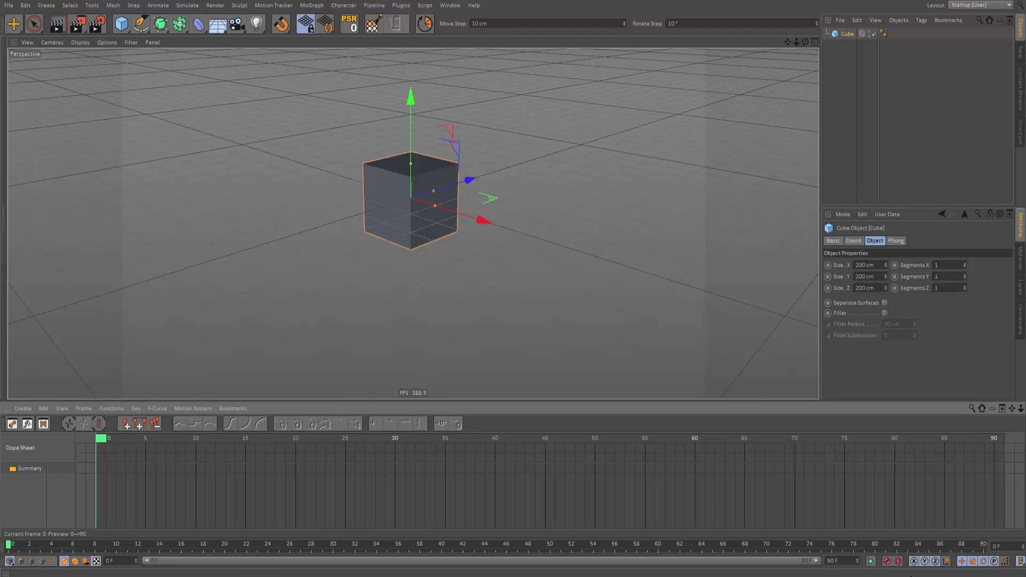
left_click(887, 561)
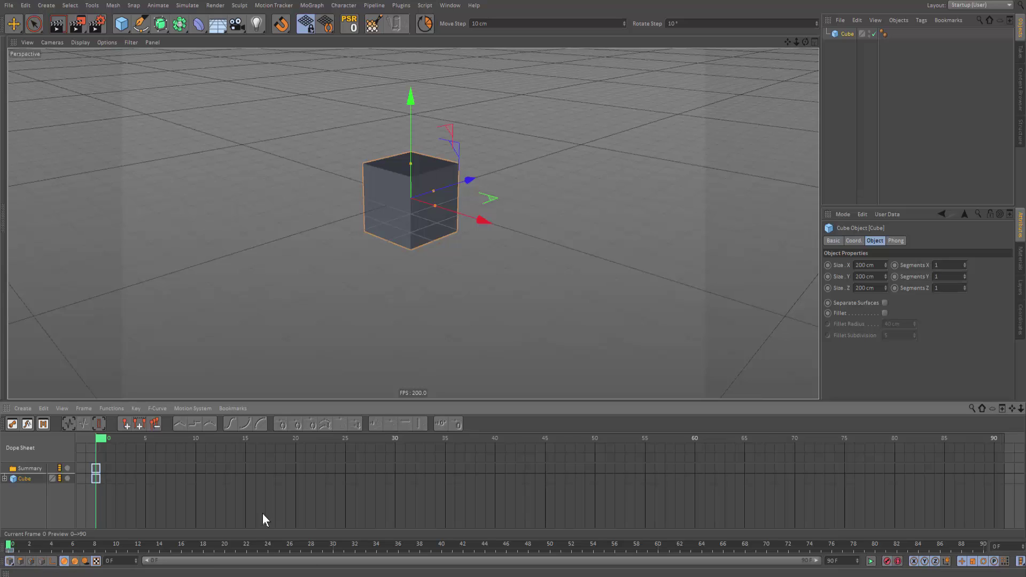
Step: Turn on autokeying, move the cube backwards along its Z axis at frame 10, and scrub back to frame 0
left_click(198, 438)
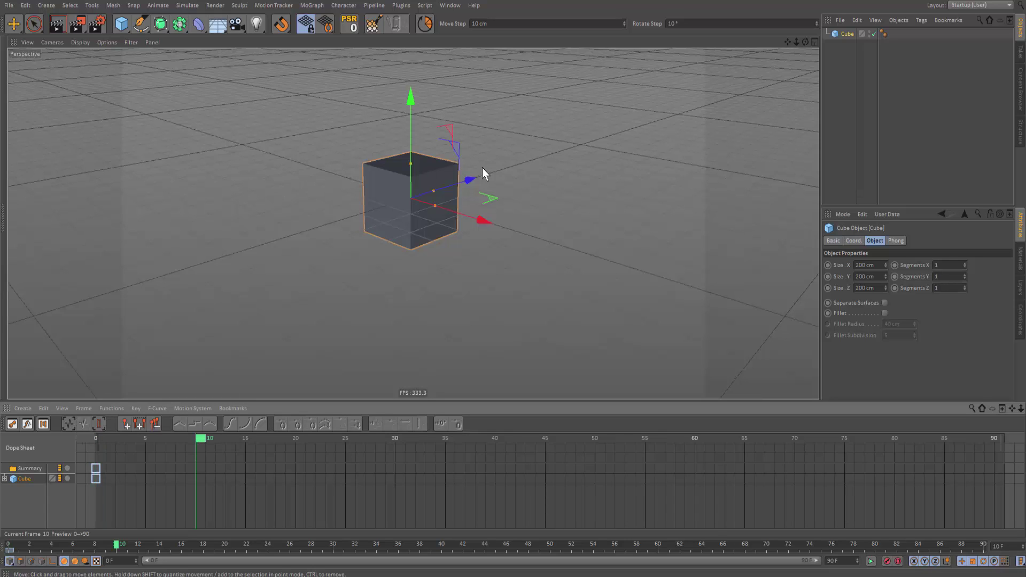
left_click(898, 561)
left_click_drag(463, 182, 238, 254)
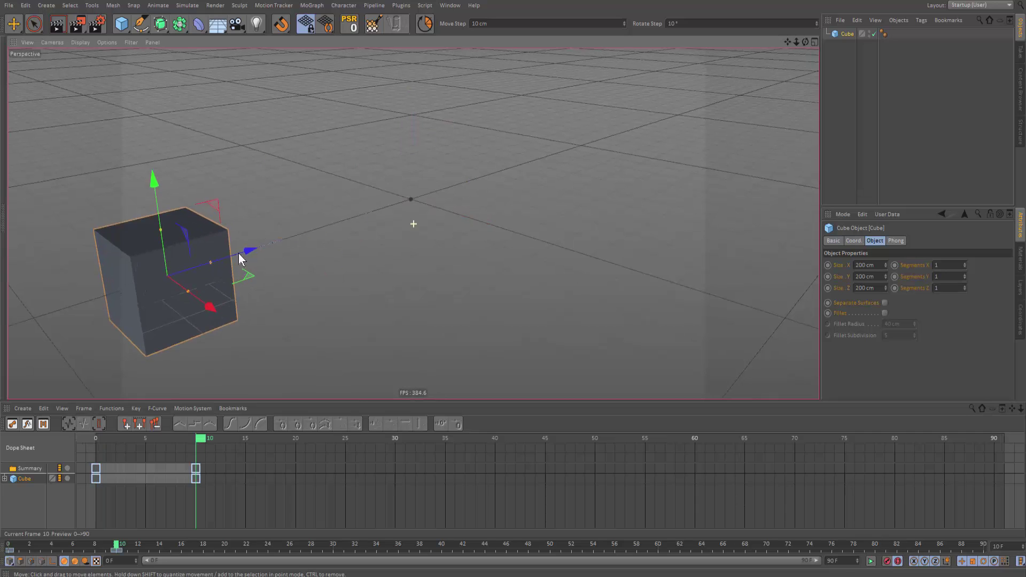
left_click_drag(192, 441, 79, 454)
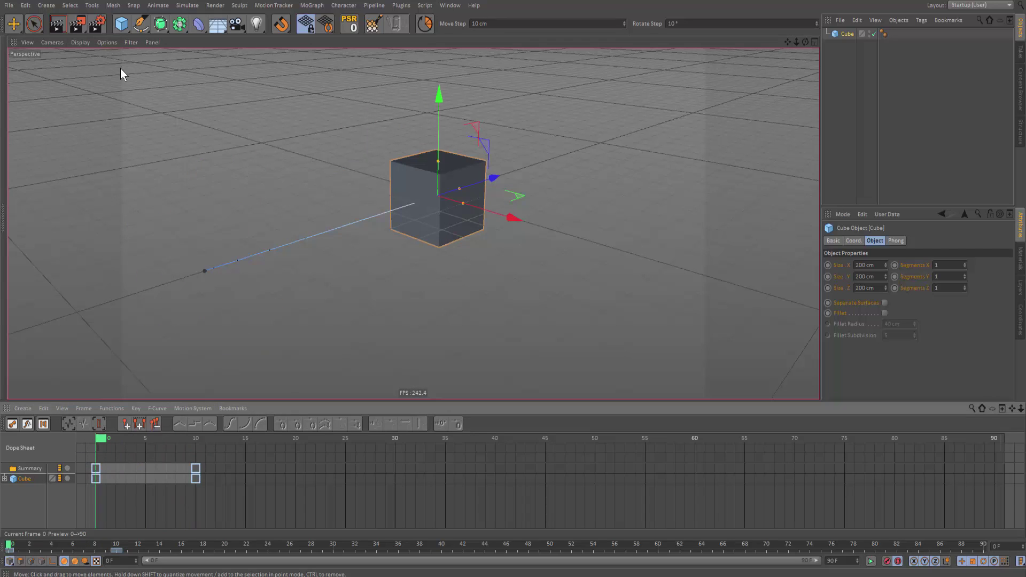
Step: Add a second cube and animate its position between frames 0 and 10 using autokeying
left_click_drag(122, 24, 223, 41)
left_click_drag(539, 304, 256, 311)
left_click(197, 439)
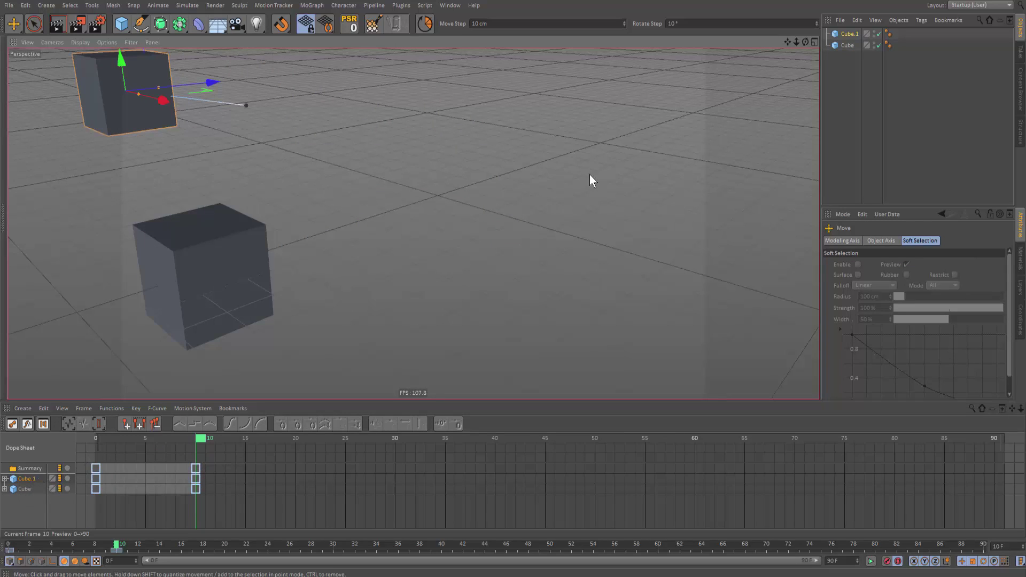
left_click_drag(138, 439, 96, 439)
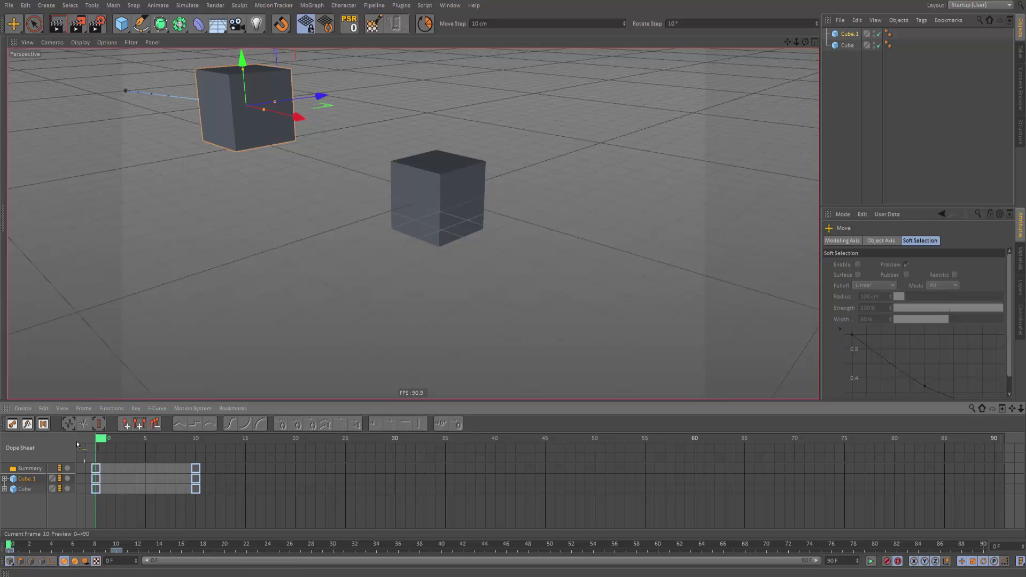
Step: Put the second cube back into the dope sheet below the first cube and select its tracks
left_click(849, 46, "ctrl")
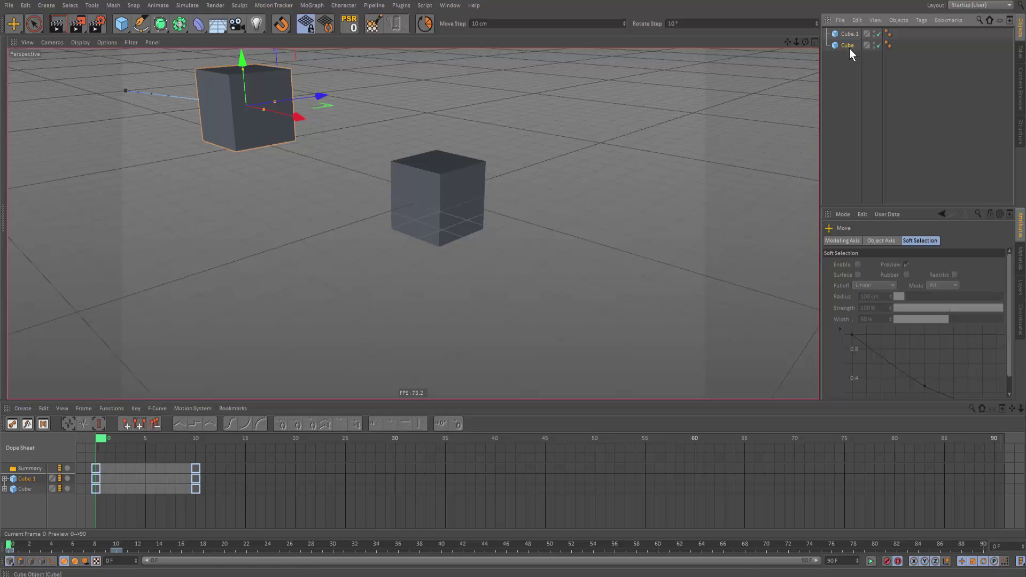
left_click_drag(197, 492, 153, 498)
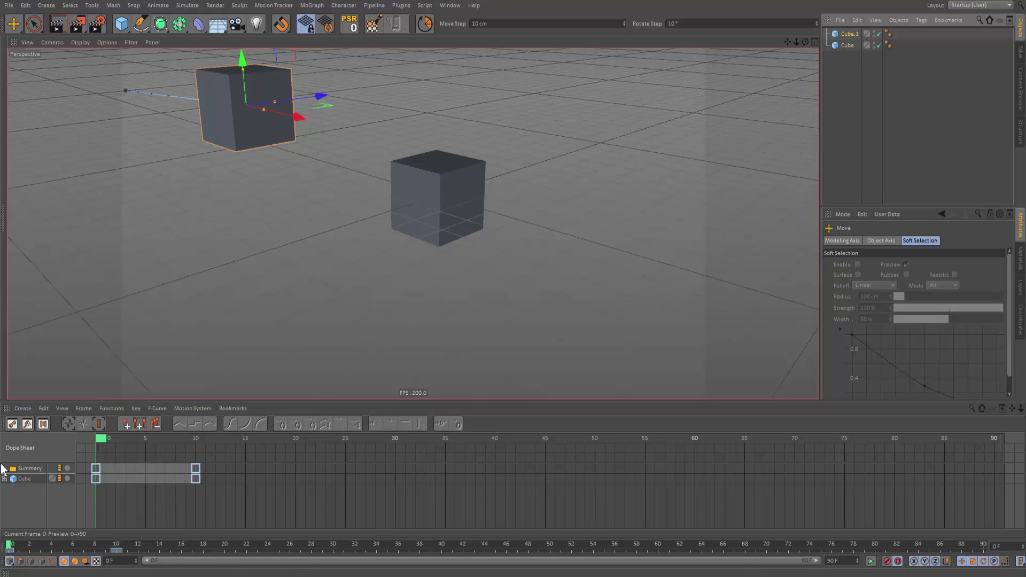
left_click(853, 34)
left_click(22, 488)
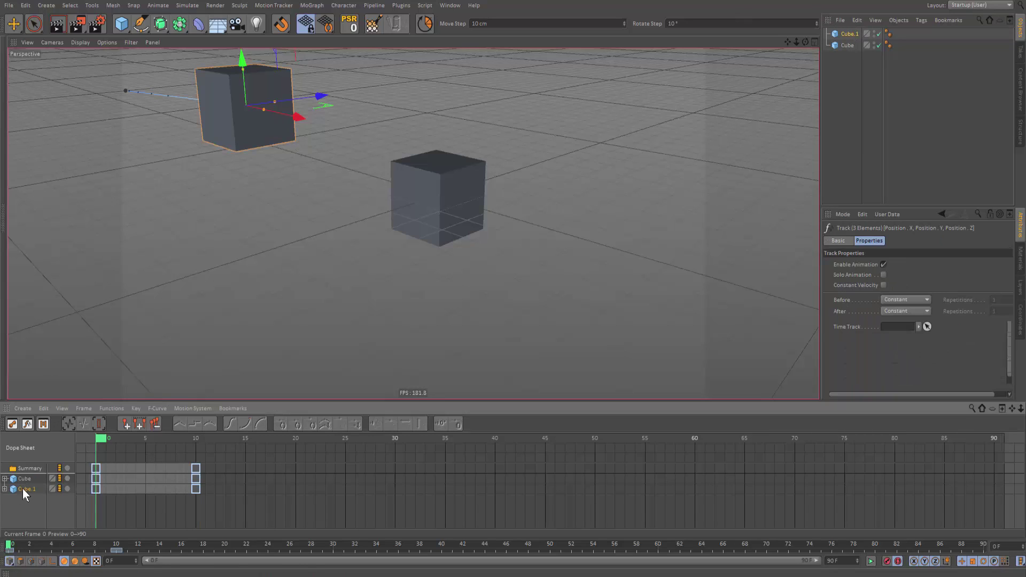
Step: Remove the second cube from the dope sheet and delete it from the scene
right_click(30, 491)
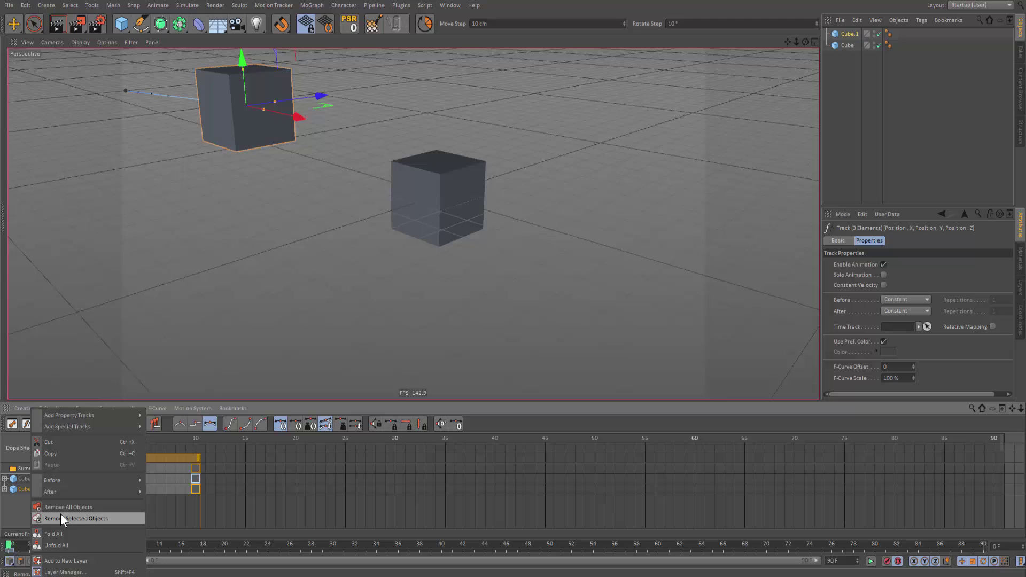
left_click(62, 516)
right_click(20, 478)
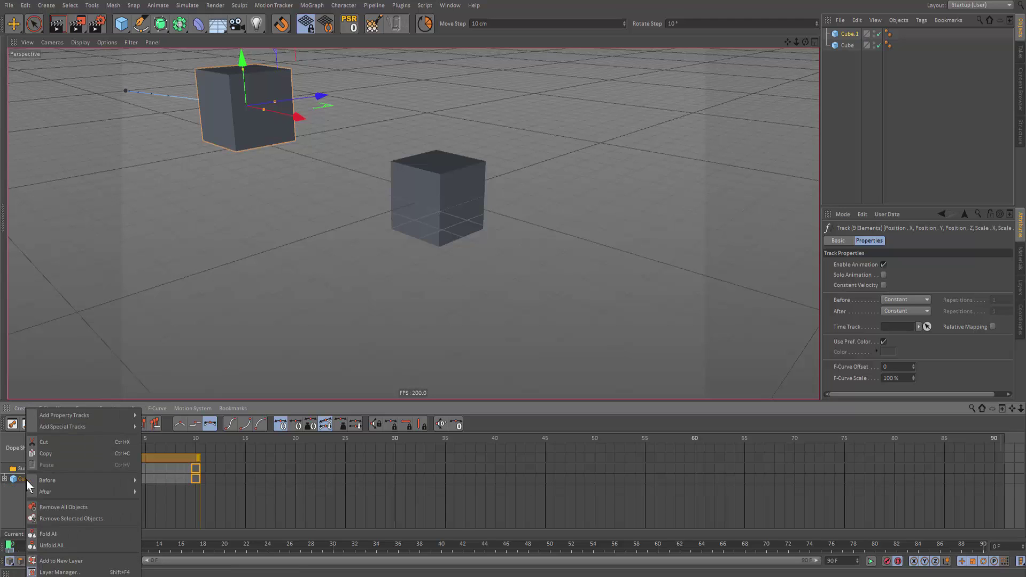
left_click(50, 507)
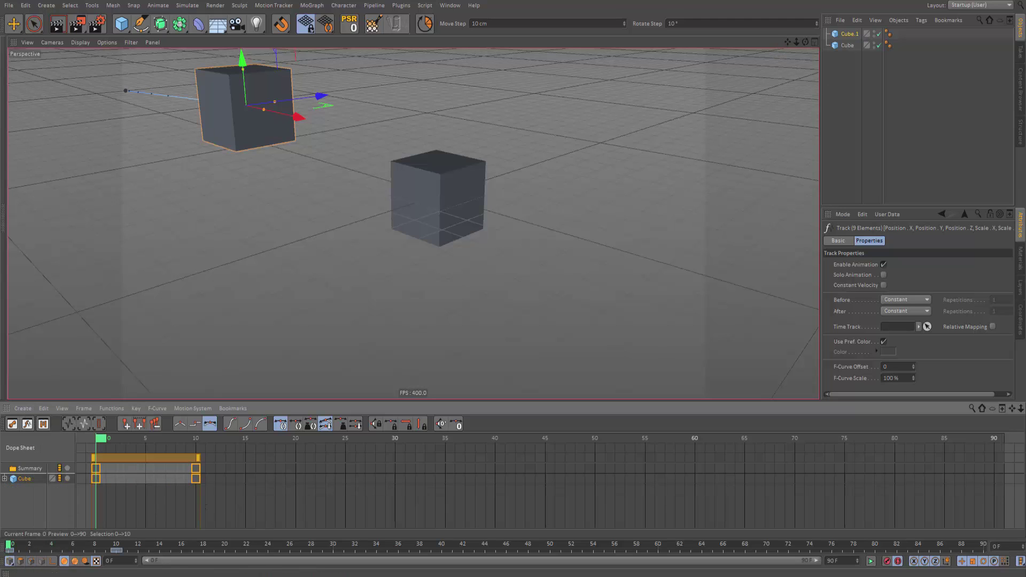
left_click(843, 37)
key("Delete")
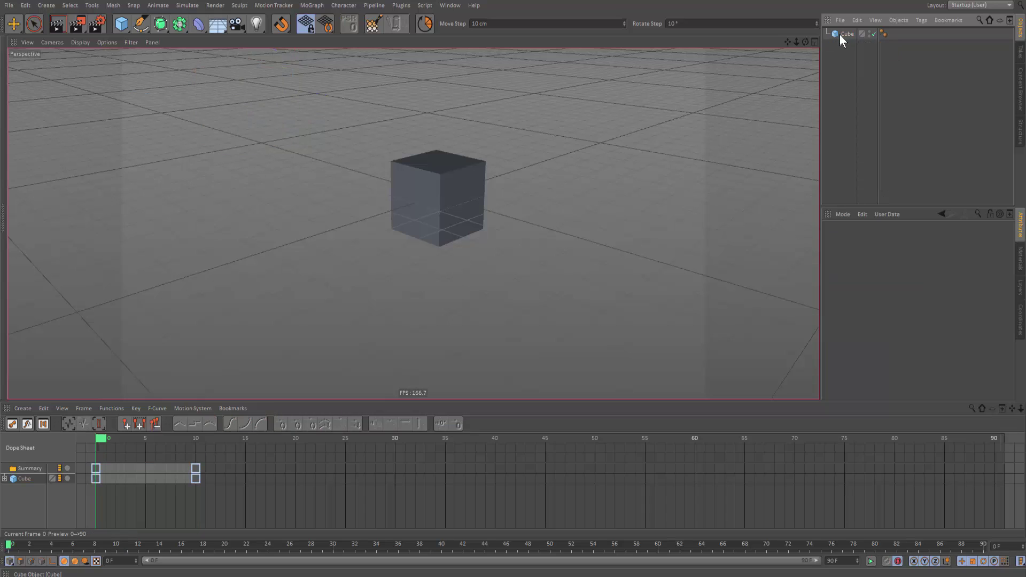
Step: Select the remaining cube, place the frame ruler above the dope sheet and enlarge the dope sheet area
left_click(424, 184)
mouse_move(172, 444)
left_mouse_down()
mouse_move(219, 440)
mouse_move(158, 450)
left_mouse_up()
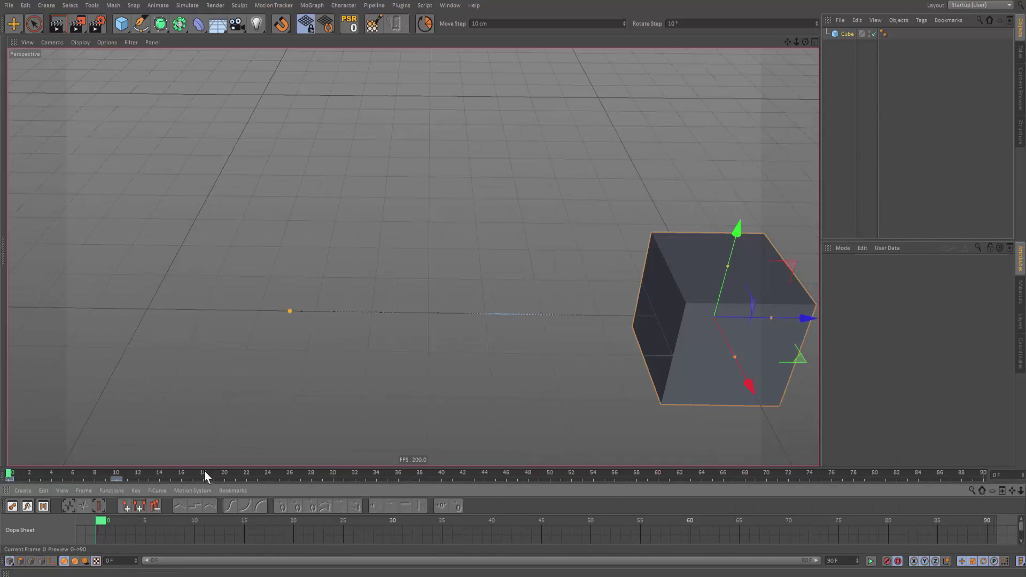
left_click(204, 471)
left_click_drag(206, 468, 205, 404)
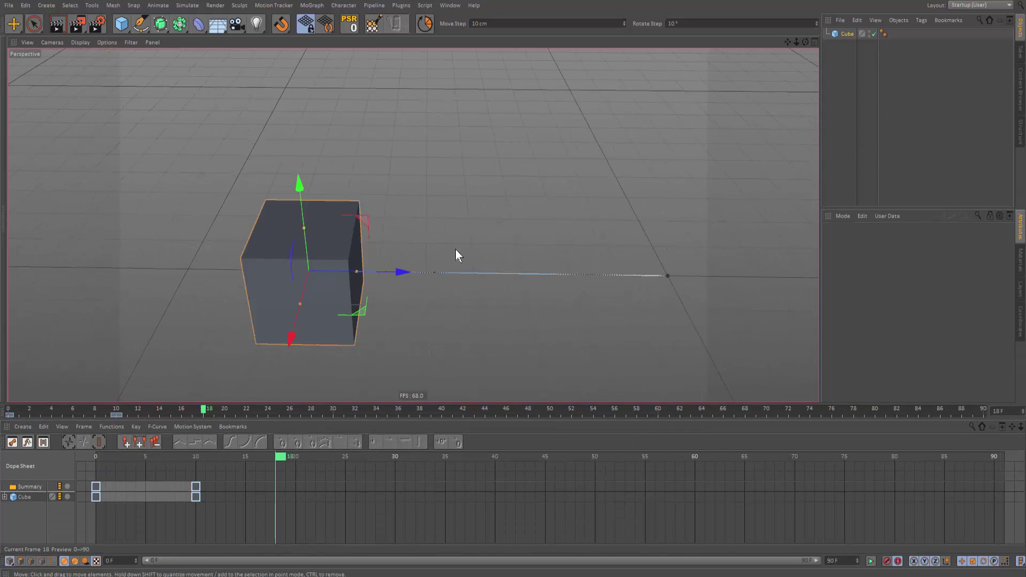
Step: Move the cube's end keyframe from frame 10 to frame 11
key("shift+f")
right_click_drag(420, 274, 450, 271, "alt")
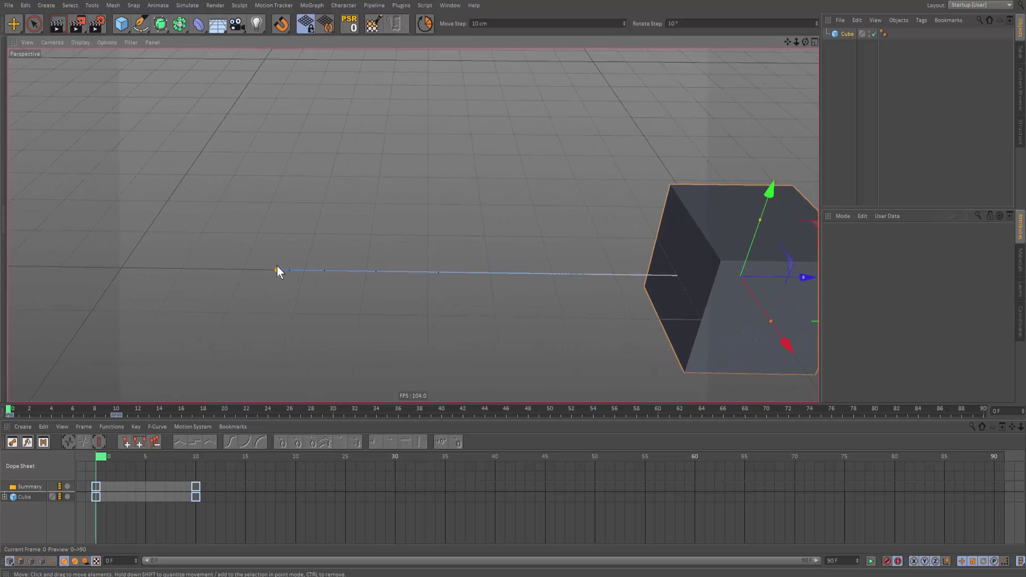
left_click_drag(98, 412, 128, 425)
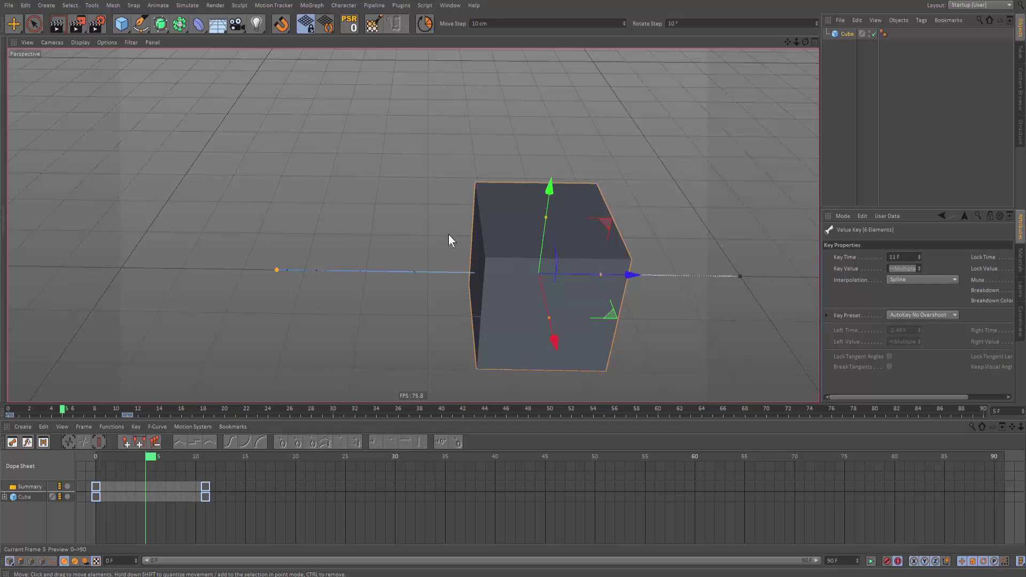
Step: Try repositioning the start and end keyframes of the cube's motion path directly in the viewport
left_click_drag(474, 277, 341, 266, "alt")
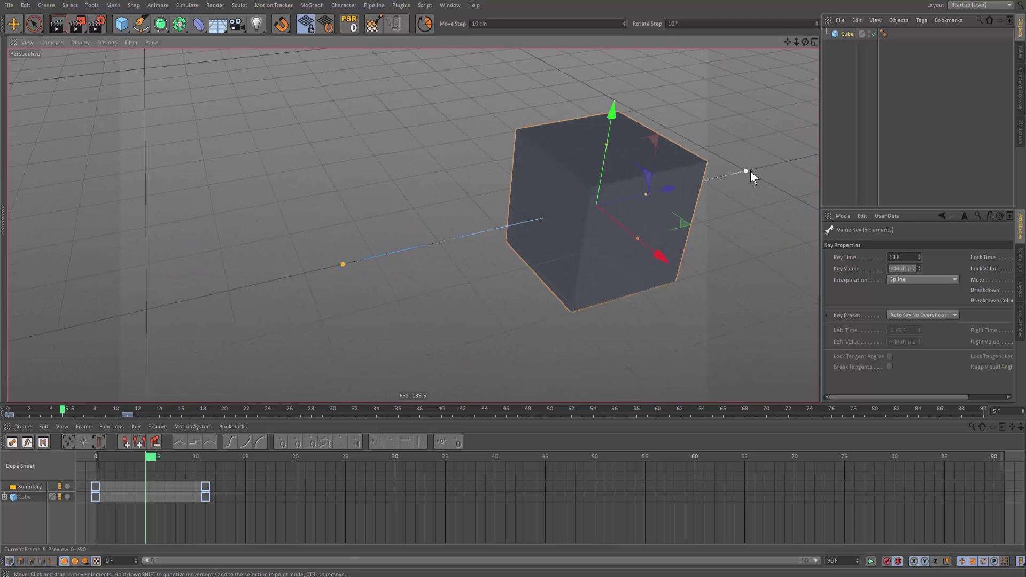
left_click_drag(745, 171, 805, 153)
middle_click_drag(416, 342, 318, 348, "alt")
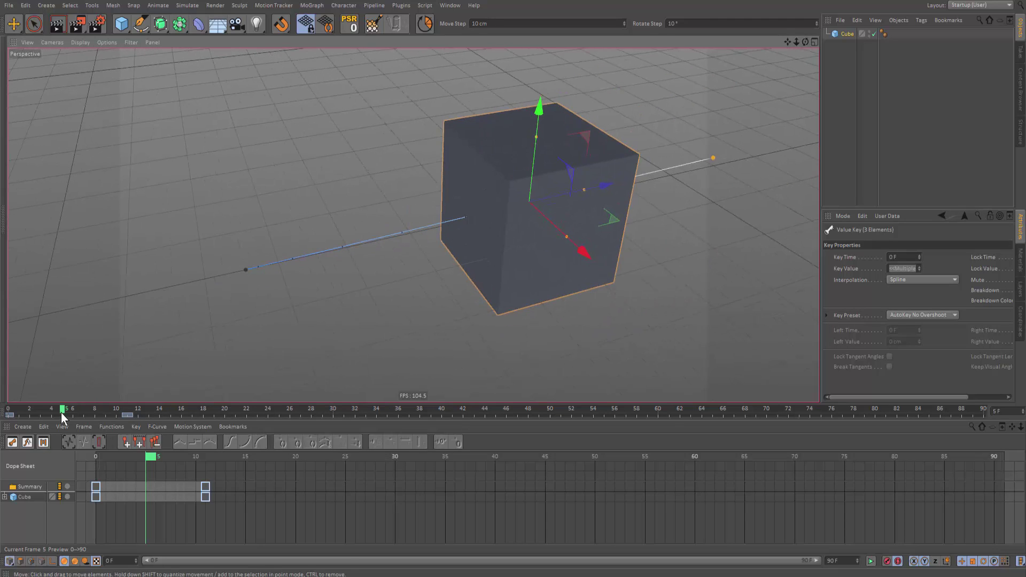
left_click_drag(63, 412, 7, 410)
key("z")
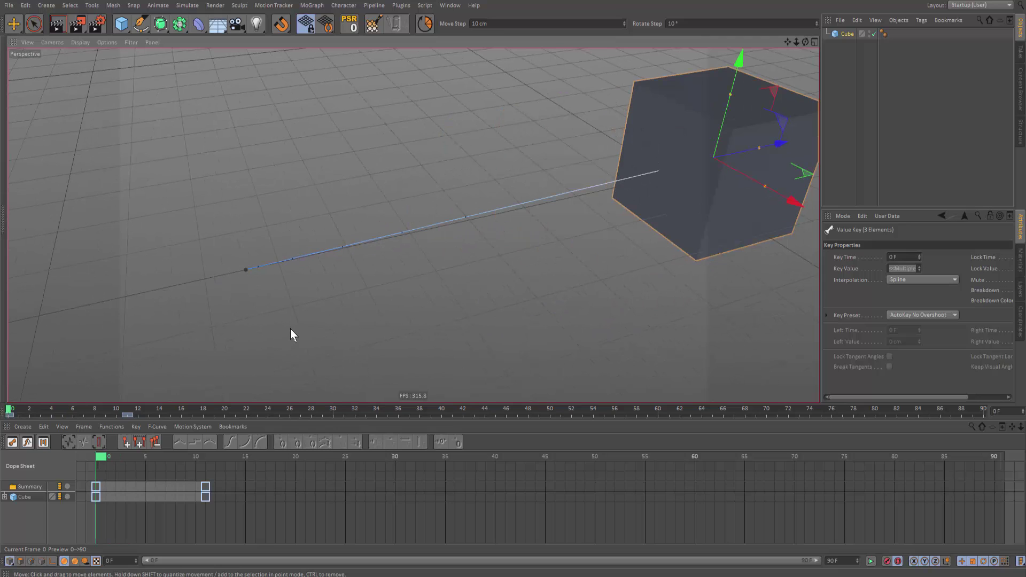
left_click(245, 270)
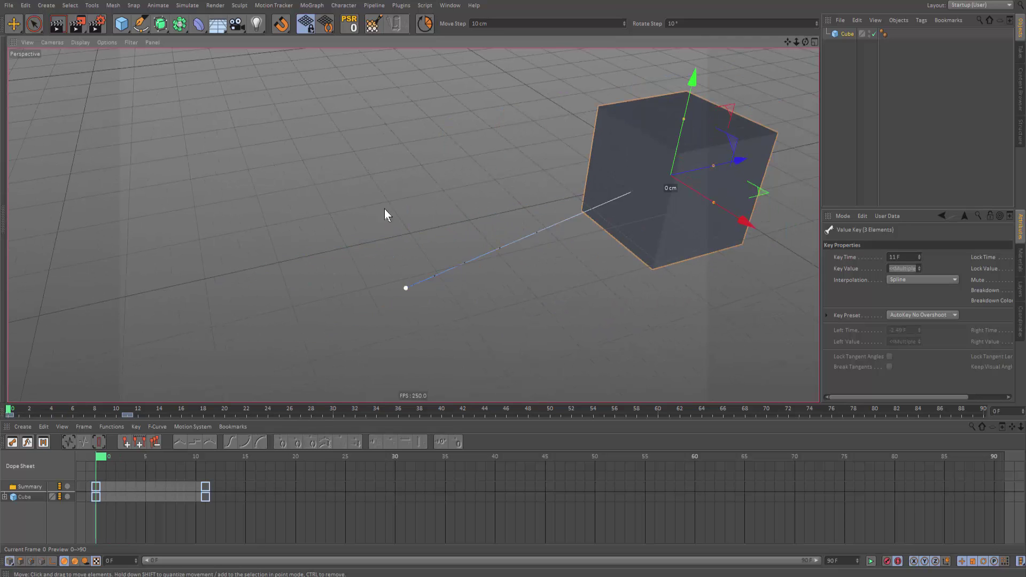
Step: Record an additional keyframe for the cube at frame 5 and scrub back to frame 2
left_click(152, 456)
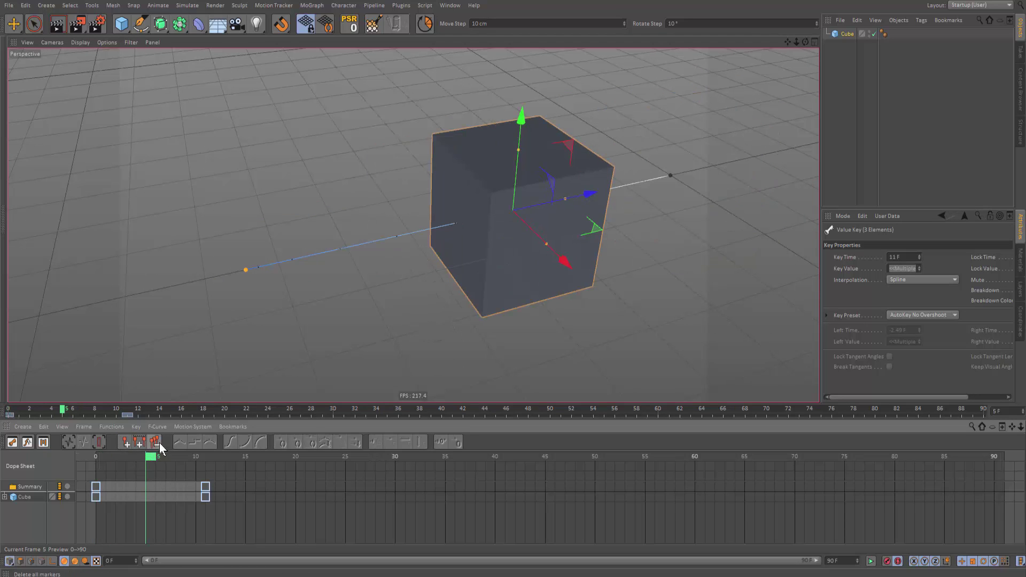
key("F9")
left_click_drag(156, 457, 121, 457)
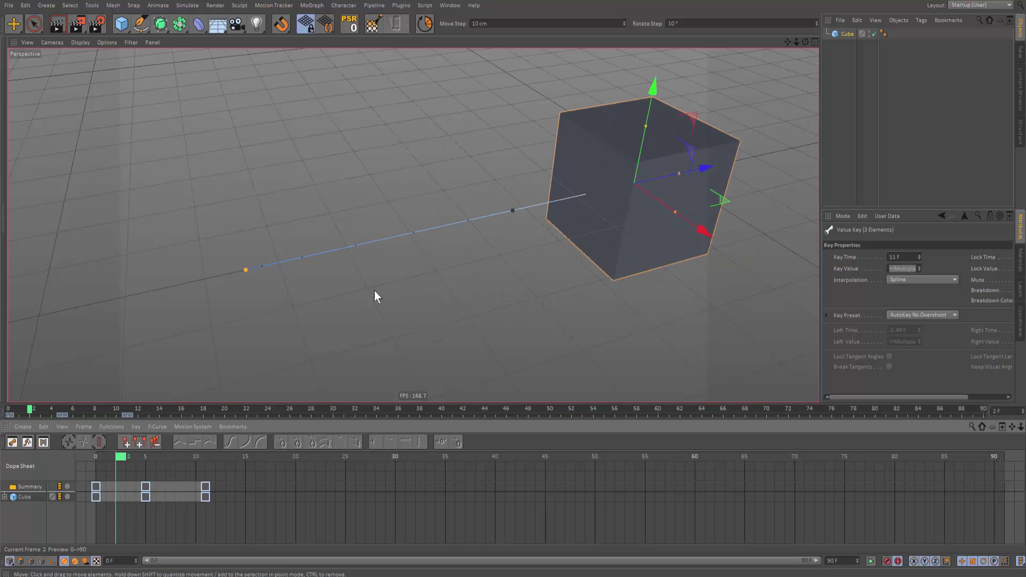
Step: Try raising the frame 5 key on the cube's motion path in the viewport, then undo that move and the added keyframe
left_click_drag(511, 213, 528, 139)
middle_click_drag(657, 185, 643, 185, "alt")
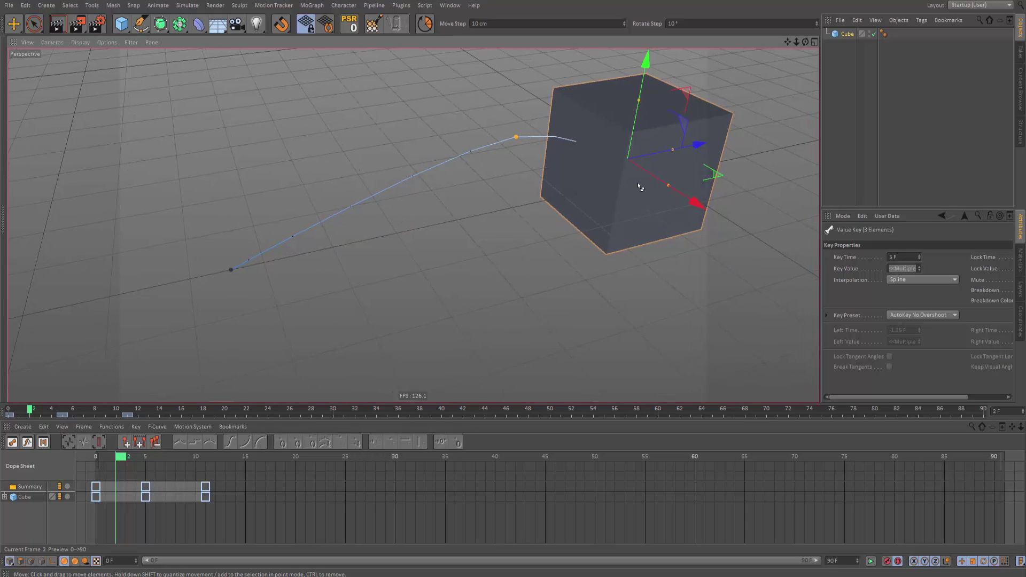
key("ctrl+z")
key("ctrl+z")
key("ctrl+z")
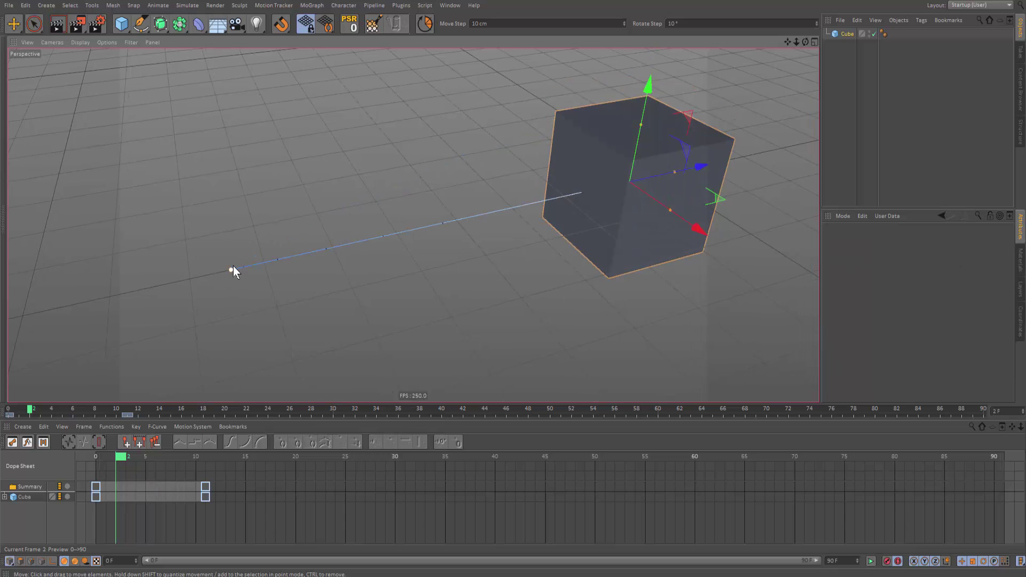
Step: Try lifting the end key of the cube's motion path in the viewport
left_click_drag(233, 266, 294, 124)
left_click_drag(562, 141, 299, 381, "alt")
left_click_drag(222, 387, 600, 268, "alt")
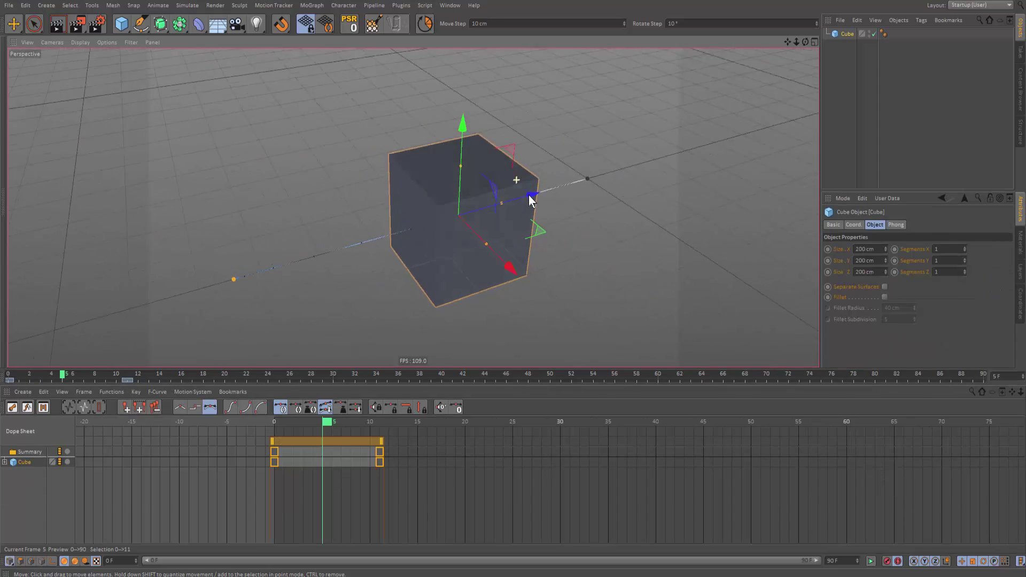
left_click_drag(529, 199, 235, 248, "alt")
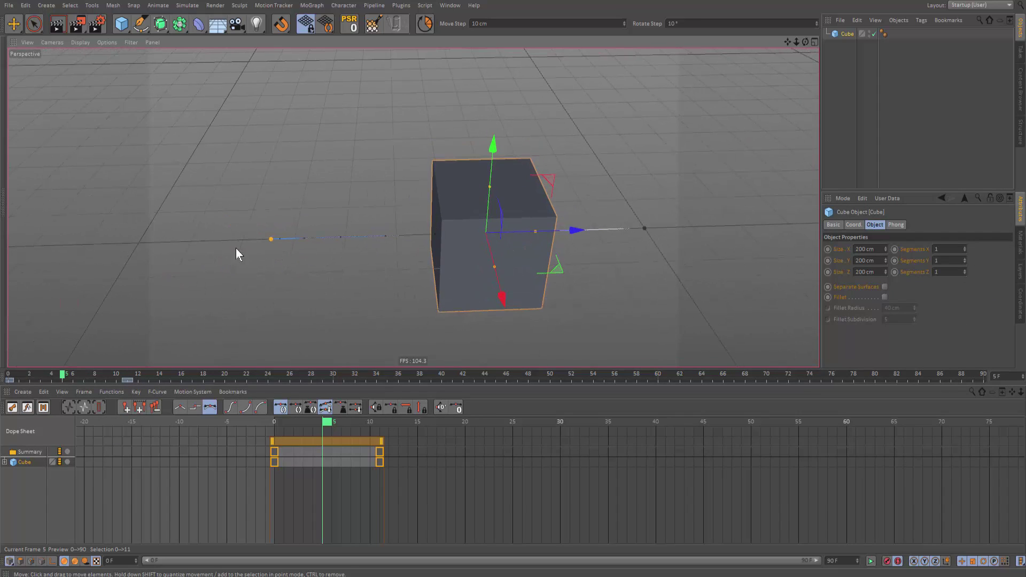
Step: Switch the timeline to F-Curve mode and display all of the cube's animation curves
left_click(27, 409)
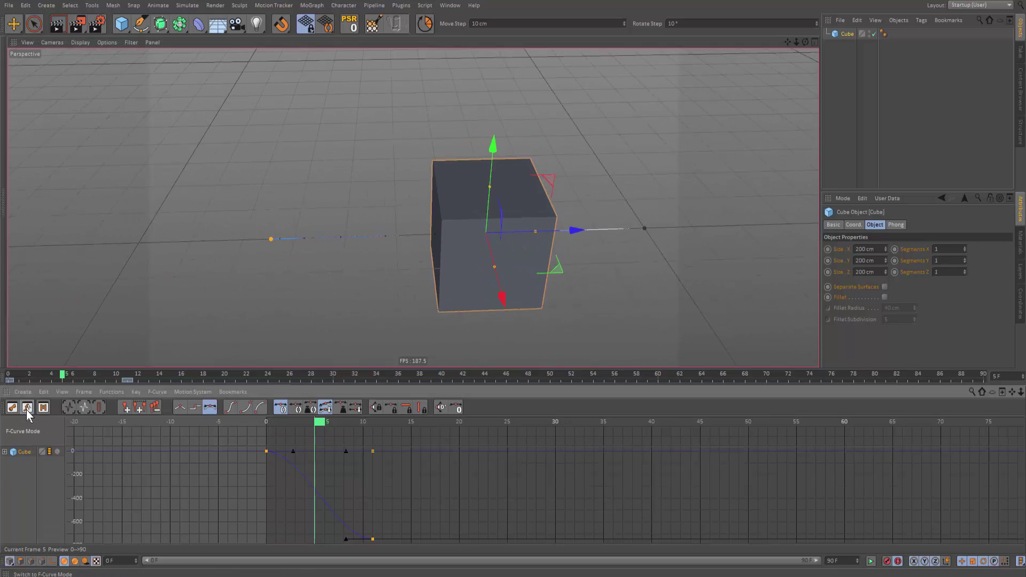
left_click(33, 454)
middle_click_drag(460, 450, 329, 455, "alt")
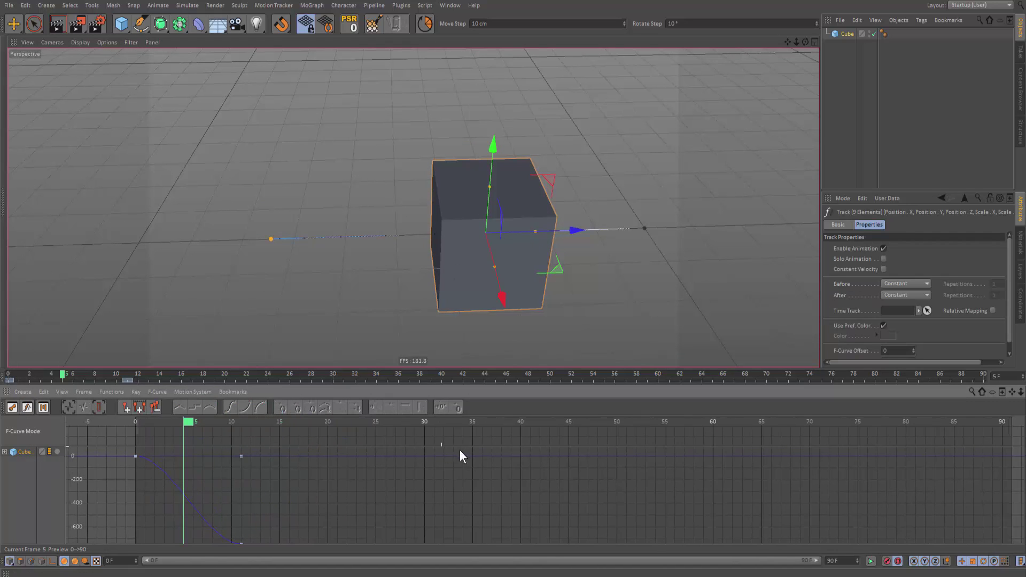
middle_click_drag(280, 481, 471, 477, "alt")
mouse_move(281, 480)
right_mouse_down("alt")
mouse_move(281, 513)
mouse_move(277, 500)
right_mouse_up("alt")
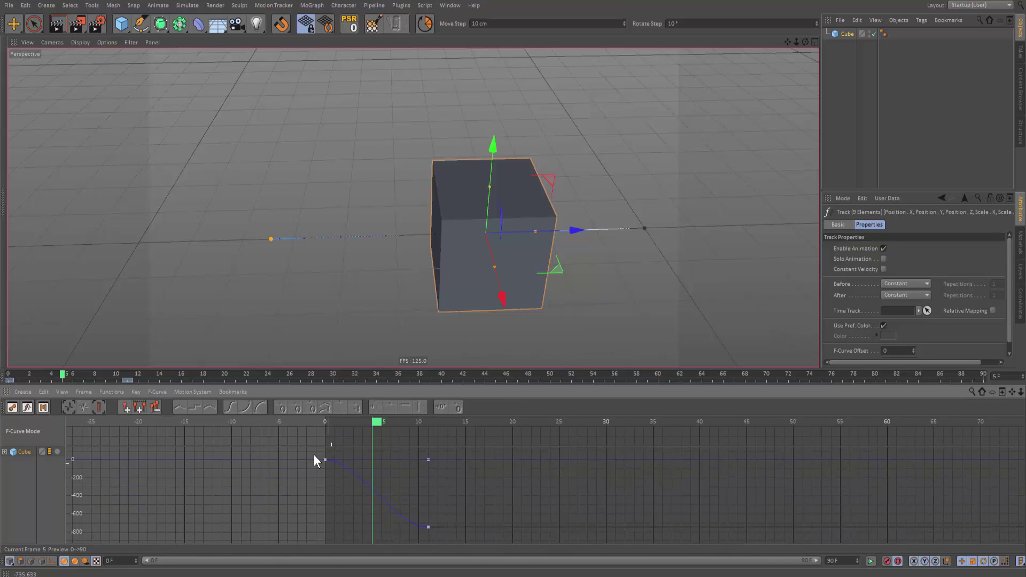
Step: Expand the cube's tracks and examine its position curves individually and together
left_click(4, 451)
left_click(42, 482)
left_click(40, 471)
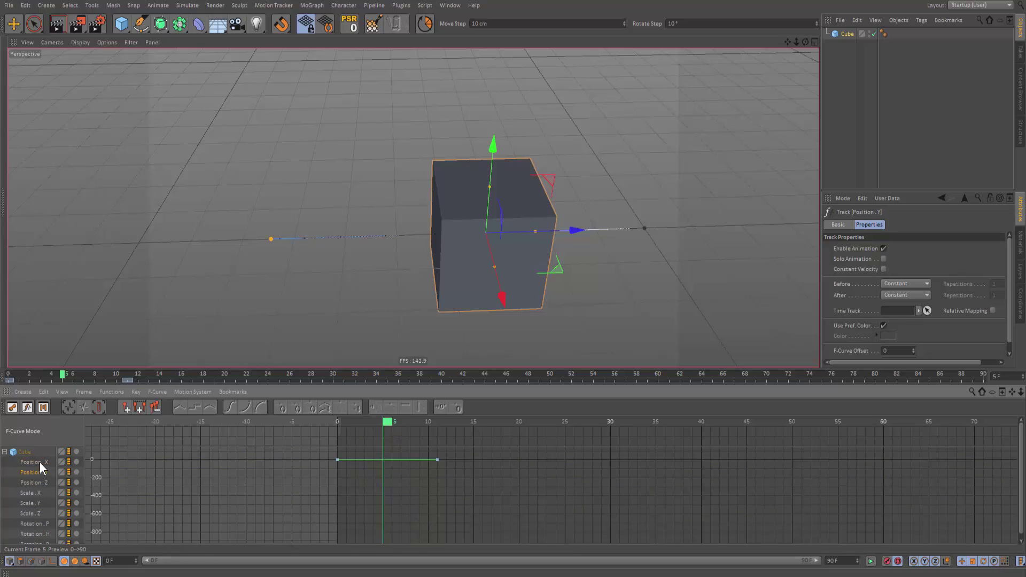
left_click(46, 482)
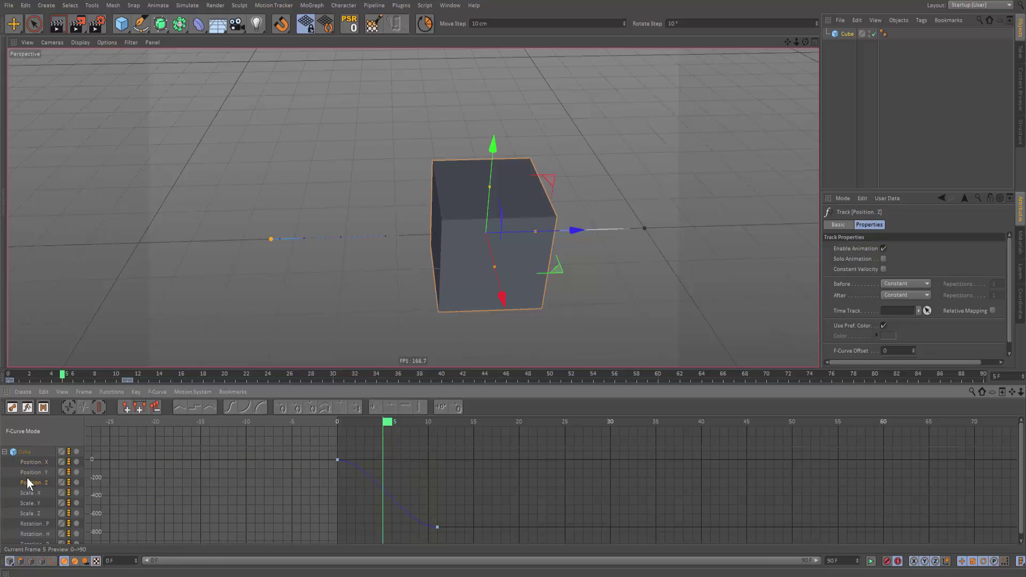
left_click(41, 463, "shift")
Step: Isolate the Position Z curve and scrub the cube's motion to frame 11 to compare it with the curve's slope
mouse_move(389, 422)
left_mouse_down()
mouse_move(430, 423)
mouse_move(351, 422)
mouse_move(415, 421)
mouse_move(382, 421)
left_mouse_up()
left_click_drag(366, 458, 428, 481)
left_click(43, 483)
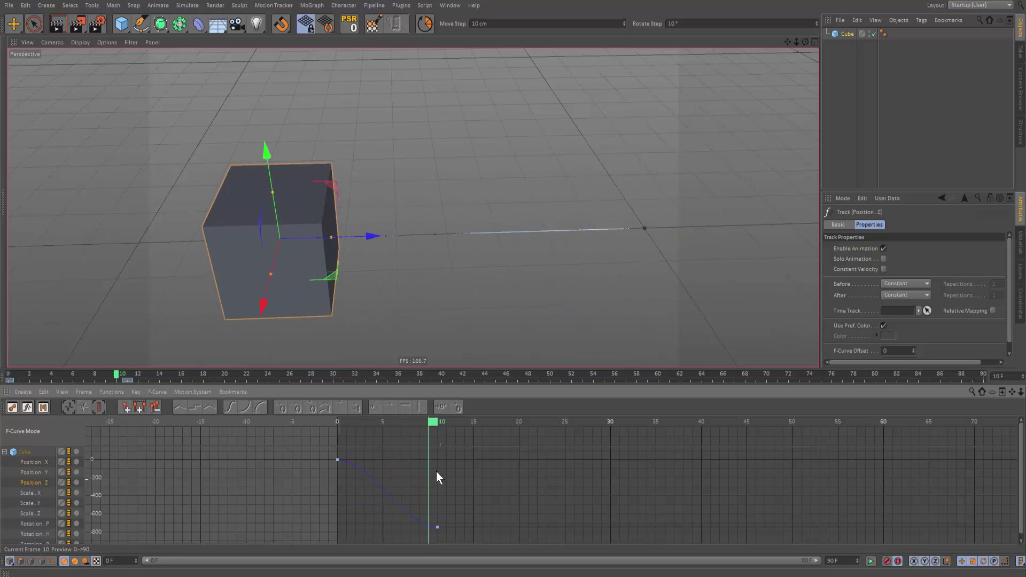
left_click_drag(430, 422, 440, 515)
Step: Raise the left tangent handle of the frame 11 key so the Position Z curve ends with a steep slope
left_click(437, 526)
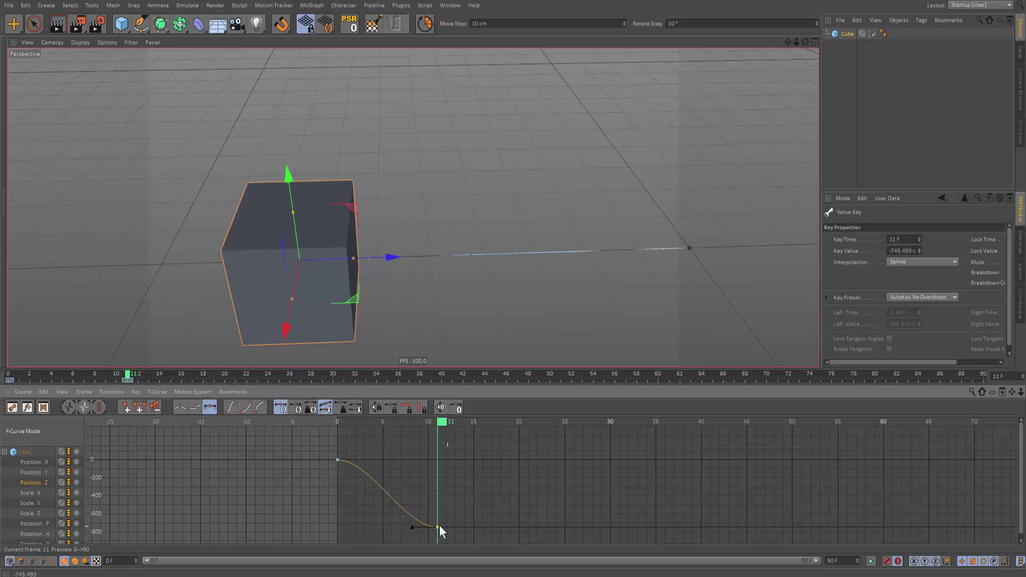
left_click(416, 530)
mouse_move(408, 507)
left_mouse_down()
mouse_move(443, 529)
mouse_move(412, 518)
mouse_move(403, 489)
left_mouse_up()
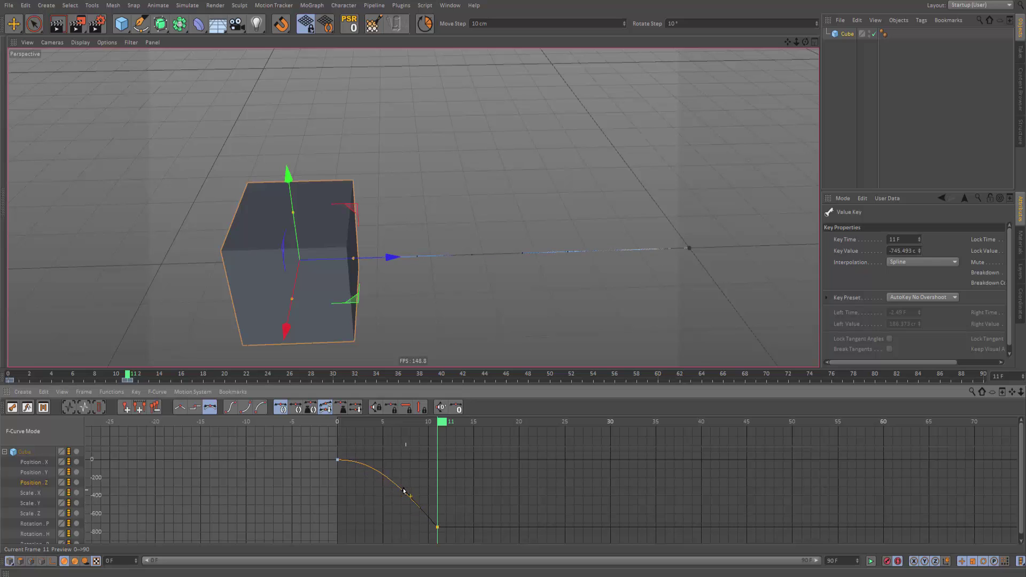
Step: Try changing the start key's tangent on the Position Z curve, undo that change and play the animation
left_click(343, 472)
left_click(338, 458)
left_click_drag(363, 460, 339, 437)
key("ctrl+z")
key("F8")
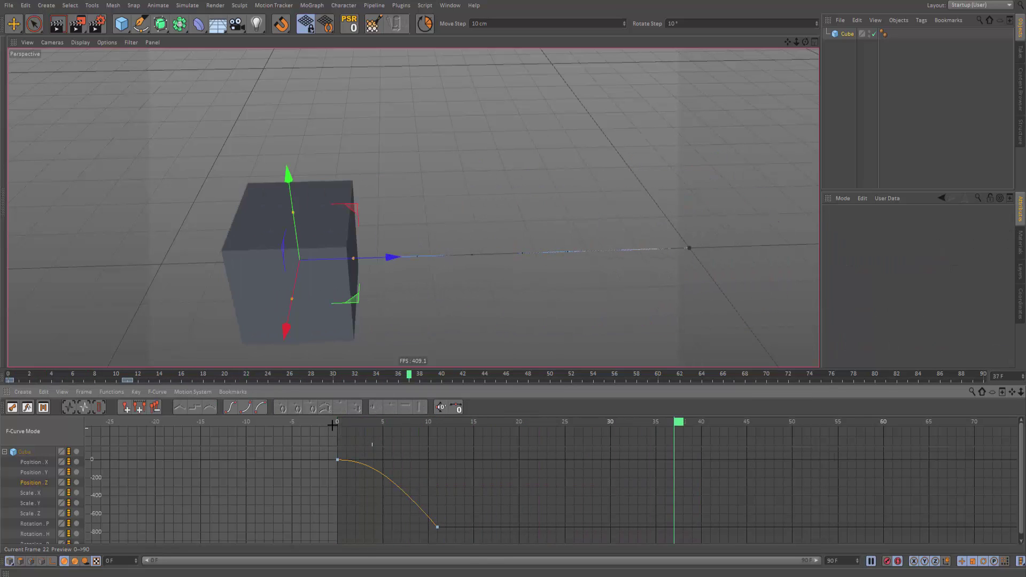
key("F8")
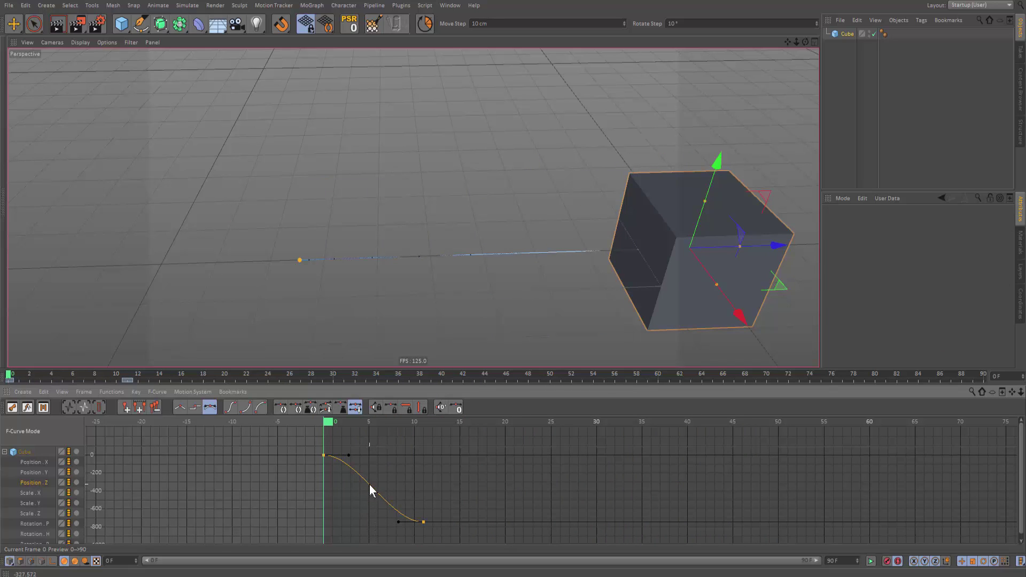
Step: Add a key at frame 5 on the Position Z curve and raise its value to about -180 cm
left_click(370, 485, "ctrl")
left_click_drag(370, 496, 372, 479)
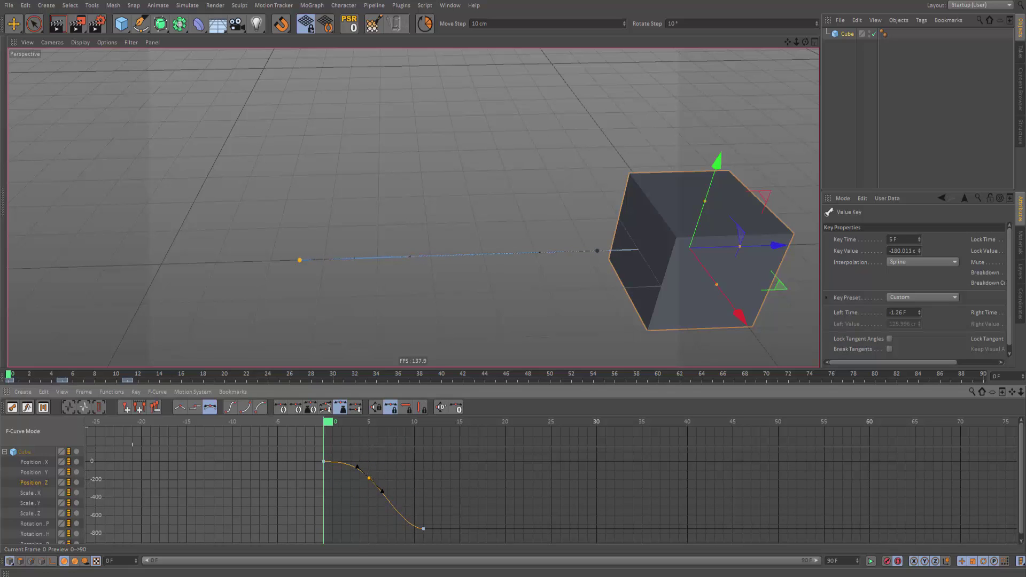
Step: Display the cube's Position Y and Position Z curves together in the curve view
left_click(33, 472)
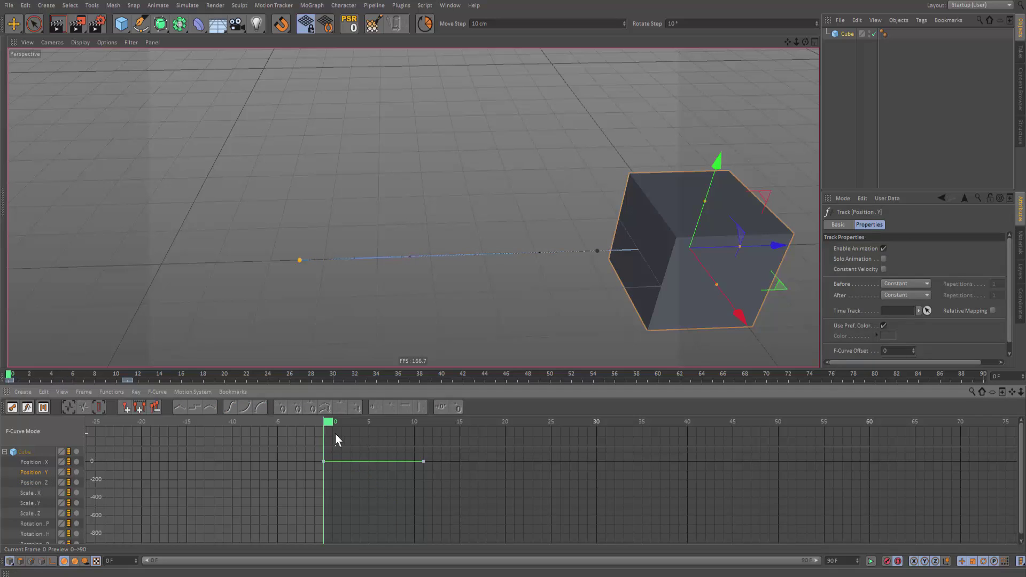
left_click(32, 482, "ctrl")
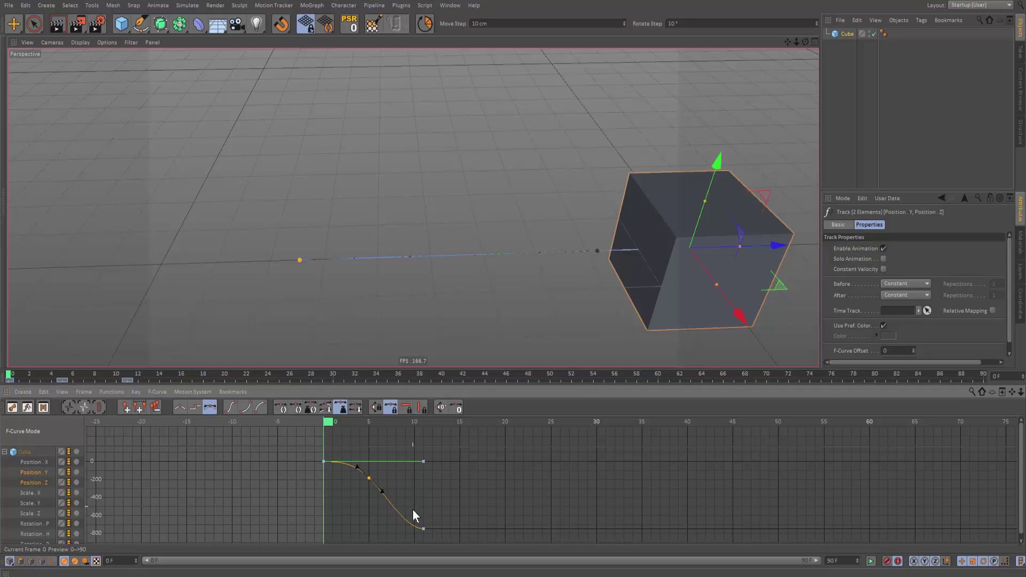
mouse_move(409, 493)
middle_mouse_down("alt")
mouse_move(415, 506)
mouse_move(406, 505)
middle_mouse_up("alt")
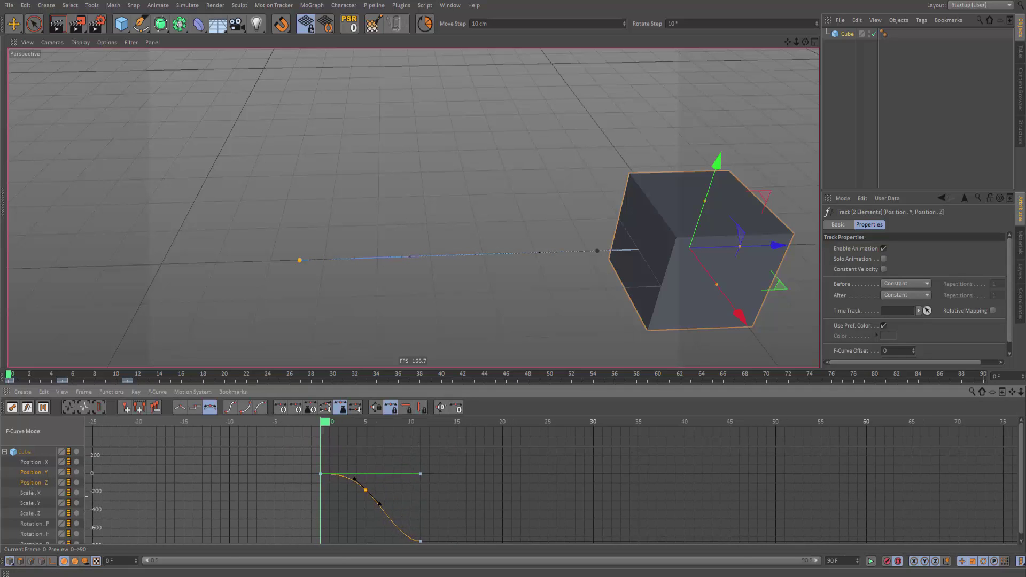
right_click_drag(406, 506, 418, 474, "alt")
middle_click_drag(426, 481, 434, 501, "alt")
mouse_move(426, 481)
right_mouse_down("alt")
mouse_move(425, 497)
mouse_move(433, 469)
mouse_move(437, 497)
mouse_move(431, 480)
right_mouse_up("alt")
middle_click_drag(434, 485, 419, 480, "alt")
right_click_drag(419, 492, 422, 483, "alt")
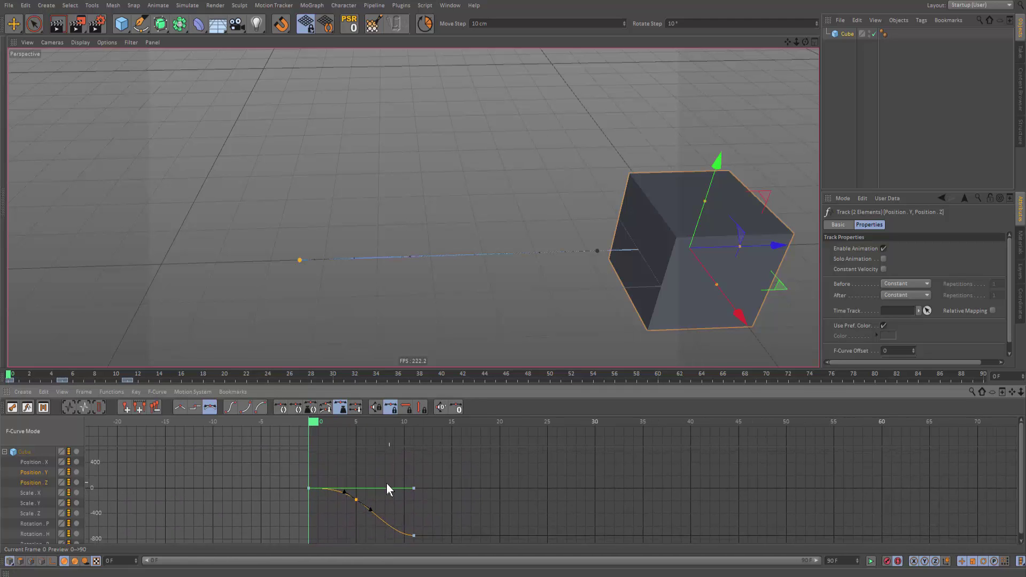
Step: Add a key at frame 5 on the Position Y curve, raise it to about 243 cm and scrub to frame 5
middle_click_drag(376, 484, 396, 481, "alt")
left_click(377, 485)
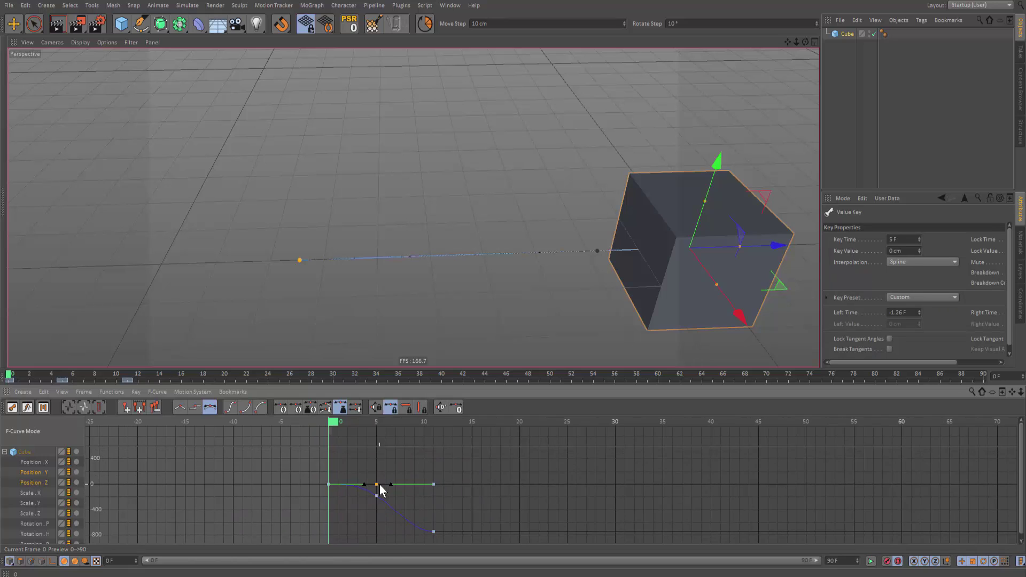
left_click_drag(376, 485, 378, 469)
left_click_drag(606, 267, 564, 219, "alt")
left_click_drag(334, 422, 378, 425)
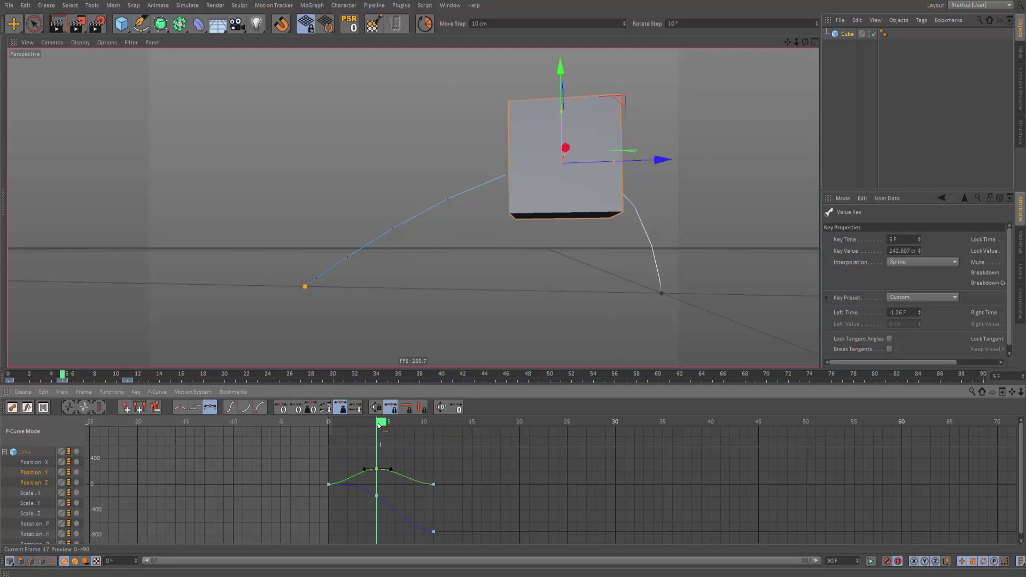
Step: Shift the middle Position Y key to frame 6 at a lower height and set the frame 5 Position Z key to about -261 cm
mouse_move(377, 470)
left_mouse_down()
mouse_move(399, 470)
mouse_move(387, 477)
left_mouse_up()
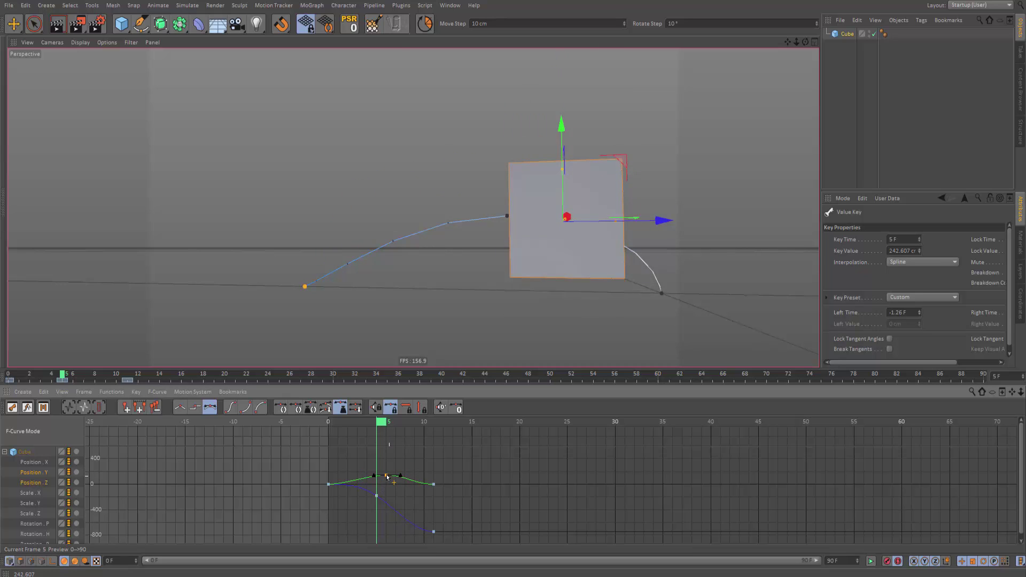
left_click(377, 508)
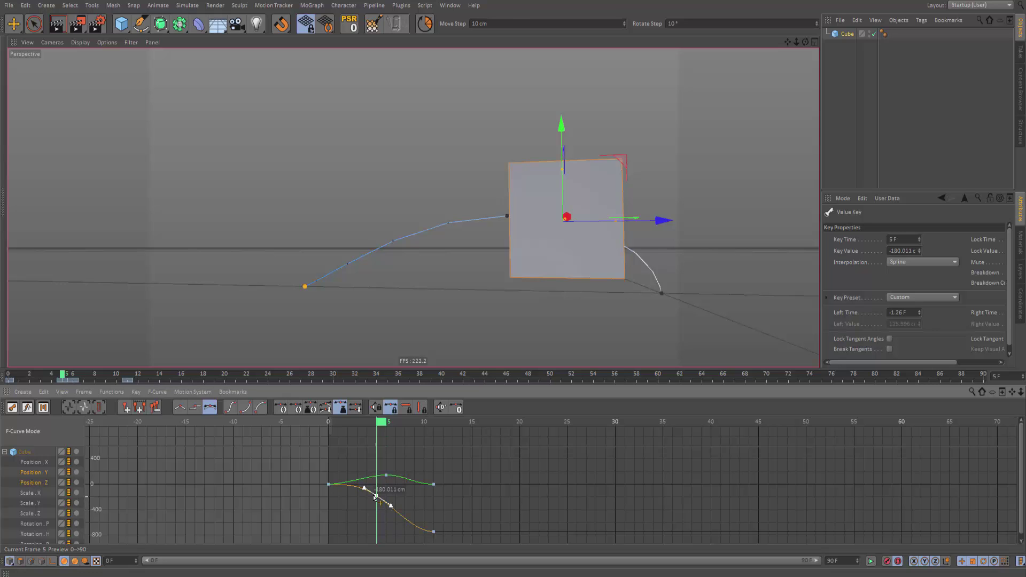
left_click_drag(375, 497, 375, 502)
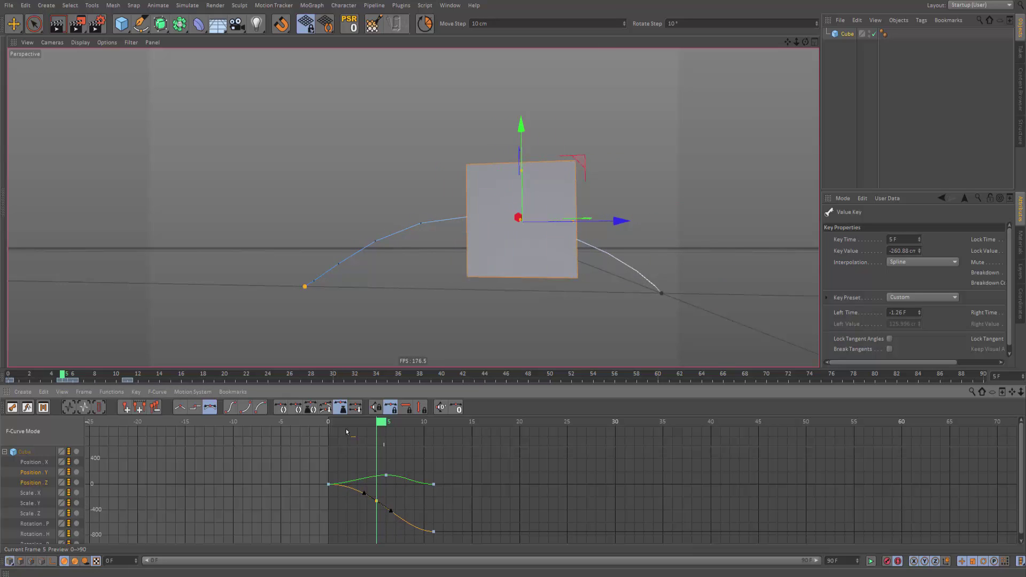
key("F8")
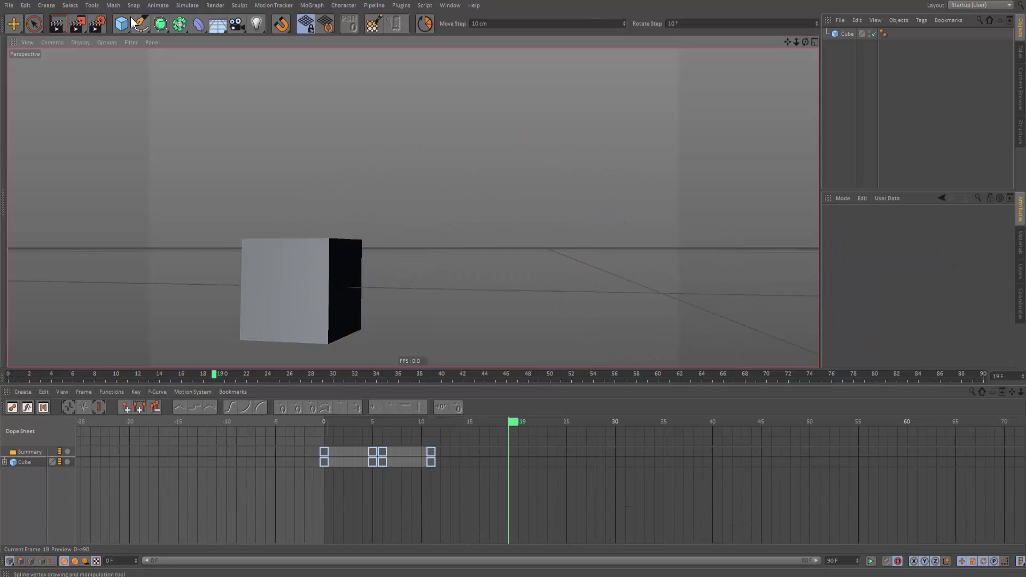
Step: Add three more cubes to the scene
left_click_drag(124, 22, 200, 39)
left_click(117, 29)
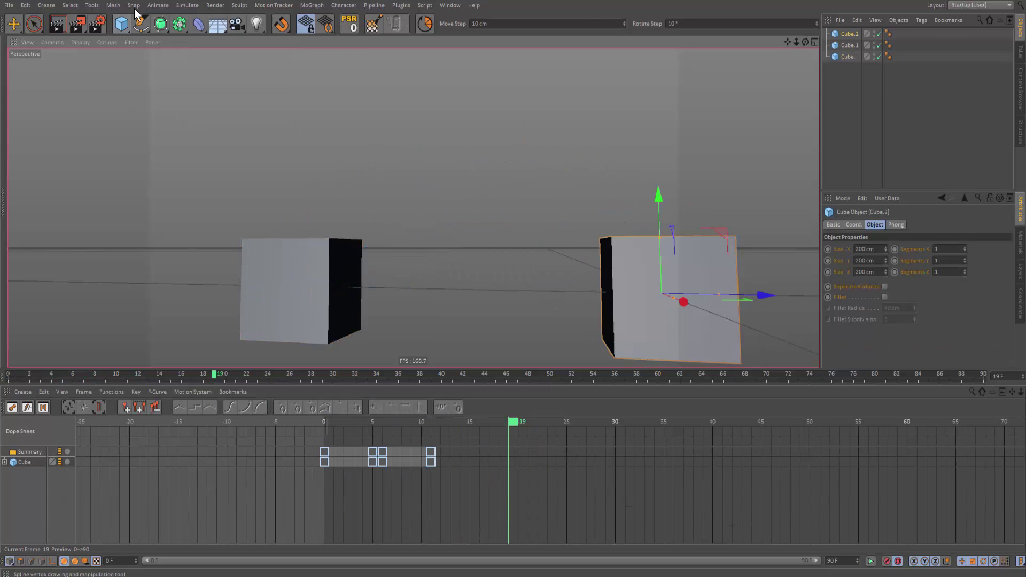
left_click_drag(122, 24, 219, 38)
Step: Move the three new cubes to separate positions at frame 19, two above the ground and one beside the animated cube
key("e")
left_click_drag(704, 268, 644, 261)
left_click(735, 249)
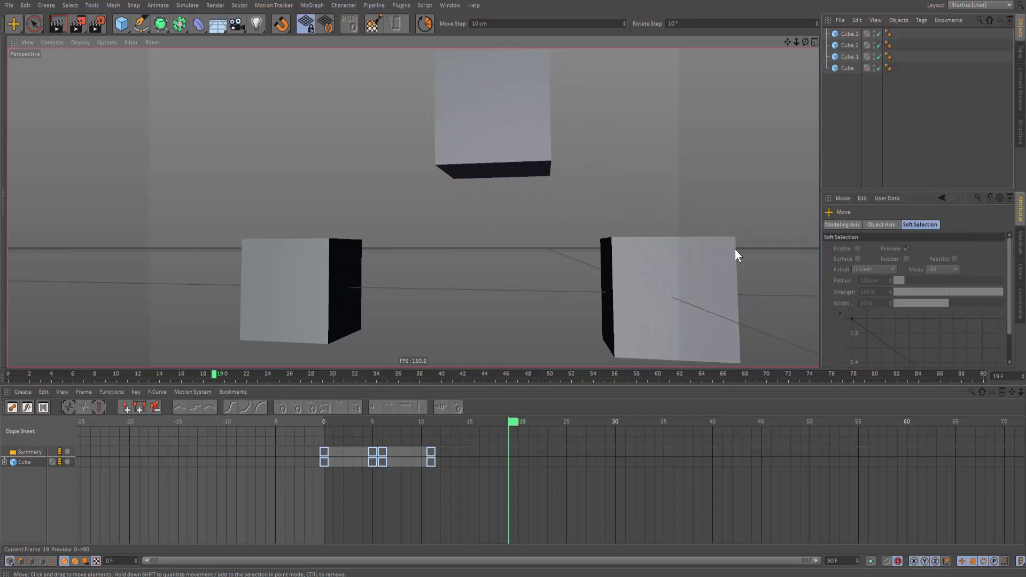
left_click(735, 249)
left_click_drag(735, 249, 727, 285)
left_click(674, 342)
left_click_drag(688, 364, 445, 374)
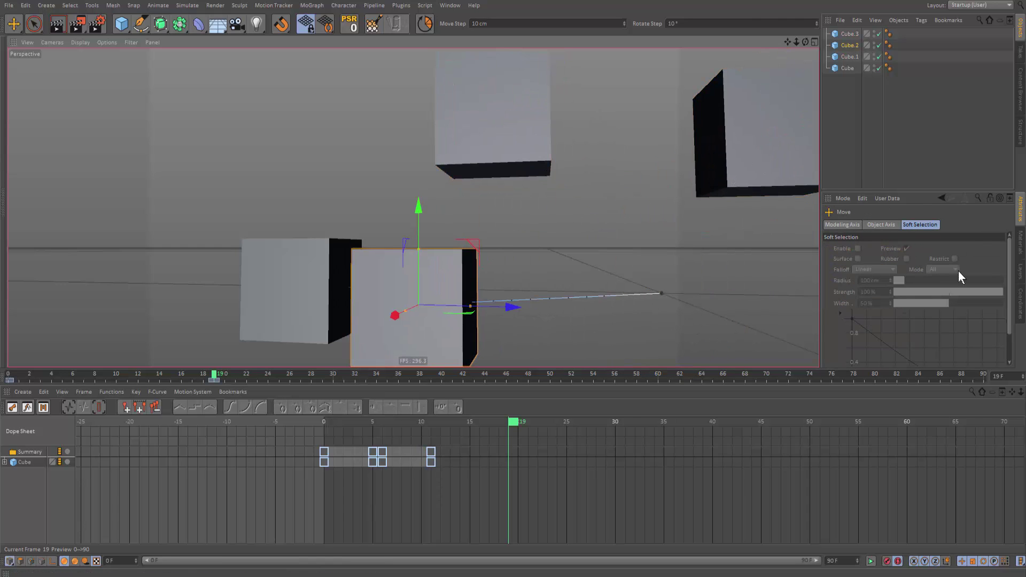
Step: Select all four cubes and bring their keyframe tracks into the Dope Sheet
middle_click_drag(716, 279, 705, 268, "alt")
left_click(775, 139)
left_click(507, 134, "shift")
left_click(428, 272, "shift")
left_click(315, 273, "shift")
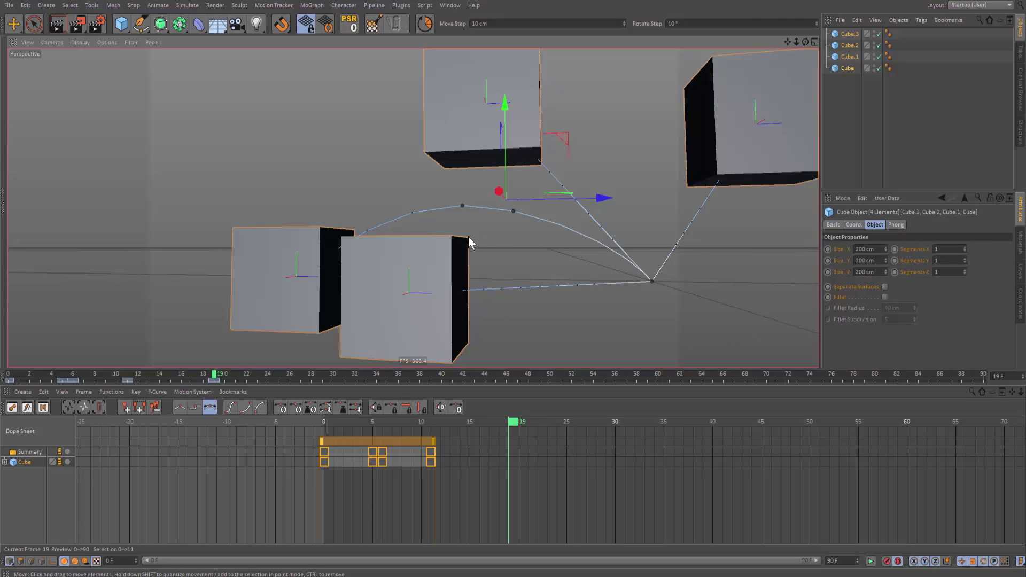
key("F9")
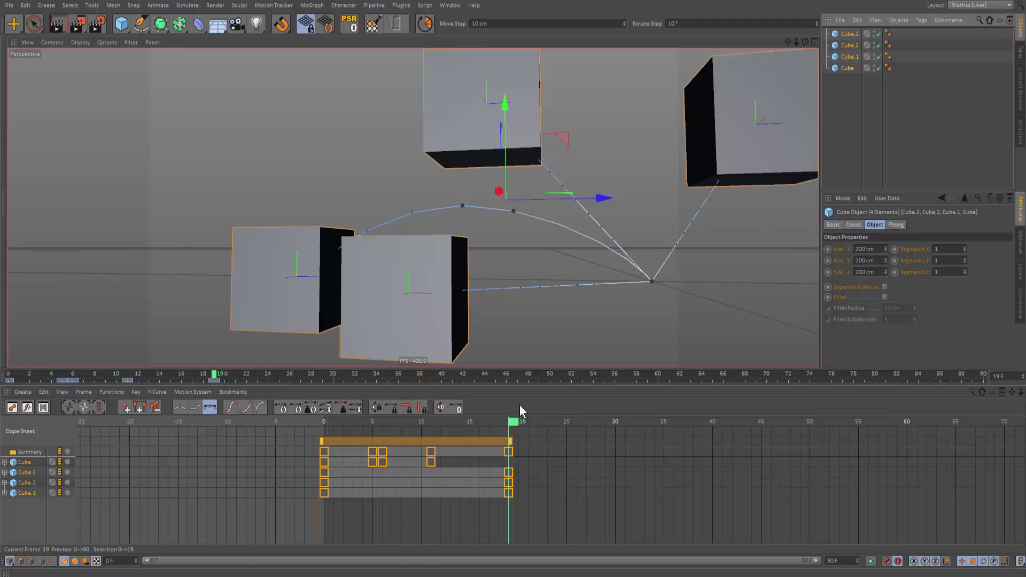
Step: Record a keyframe for all four cubes at frame 35
left_click_drag(513, 422, 321, 440)
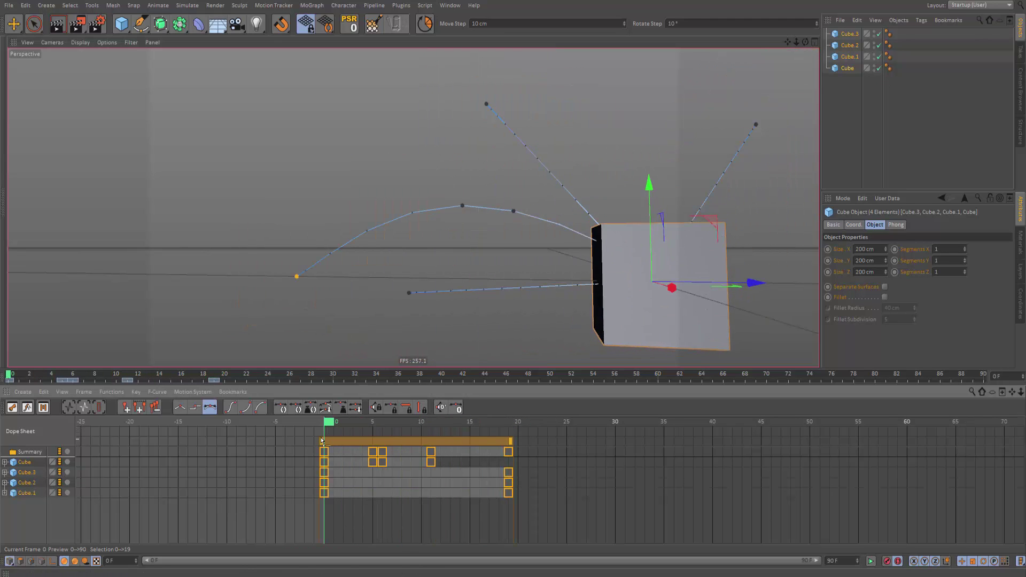
key("ctrl+z")
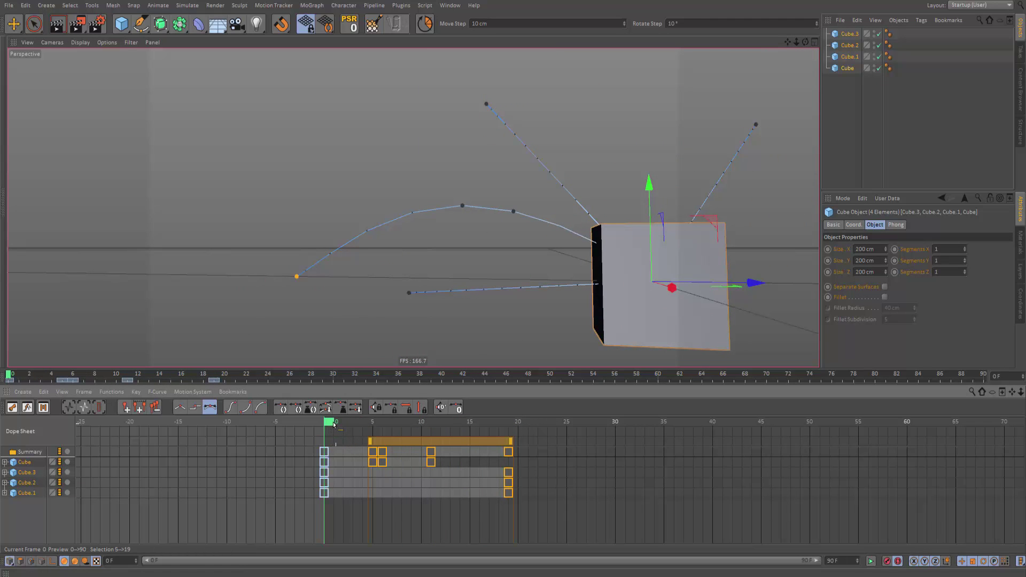
left_click_drag(333, 425, 669, 433)
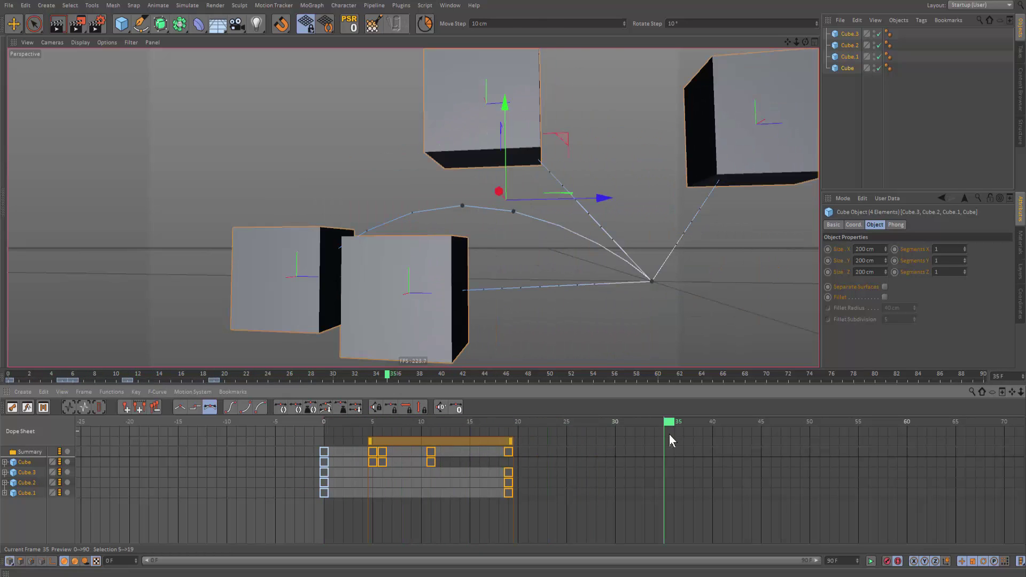
key("F9")
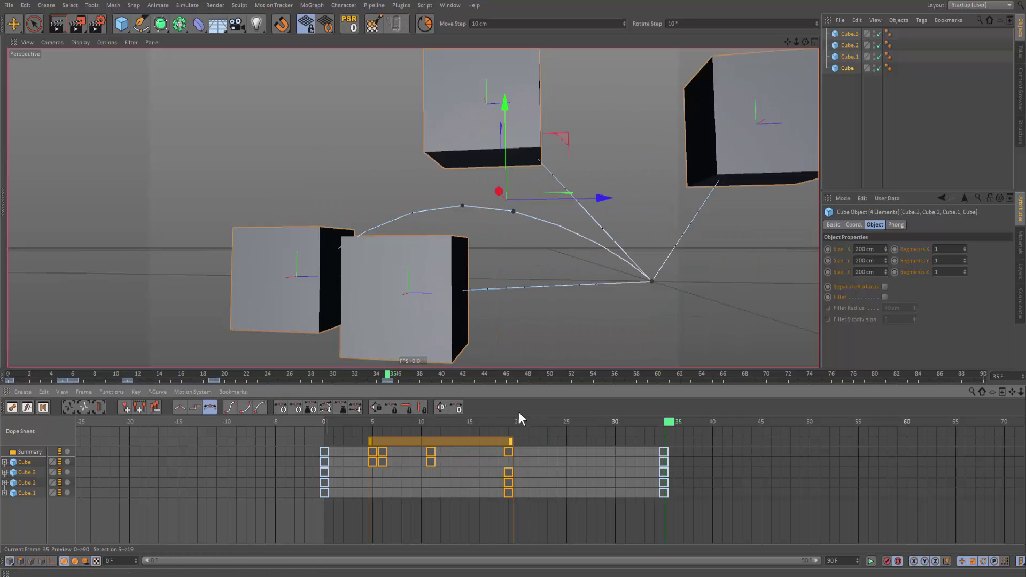
left_click_drag(670, 194, 471, 140, "alt")
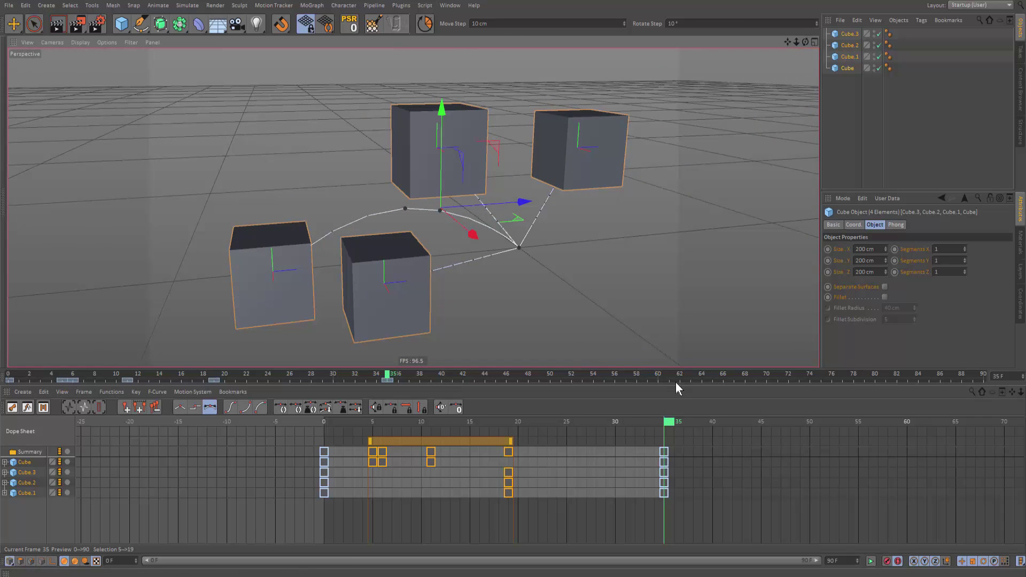
Step: Record a keyframe for all four cubes at frame 30
left_click_drag(662, 425, 615, 431)
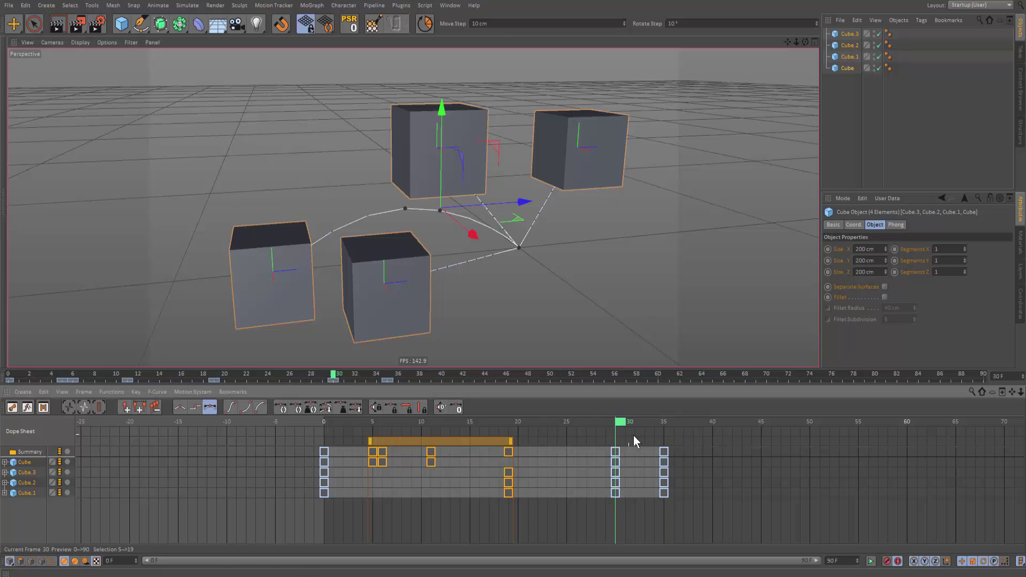
Step: Select only the two raised cubes and record keyframes for them at frame 41 and about ten frames further on
left_click_drag(628, 425, 723, 453)
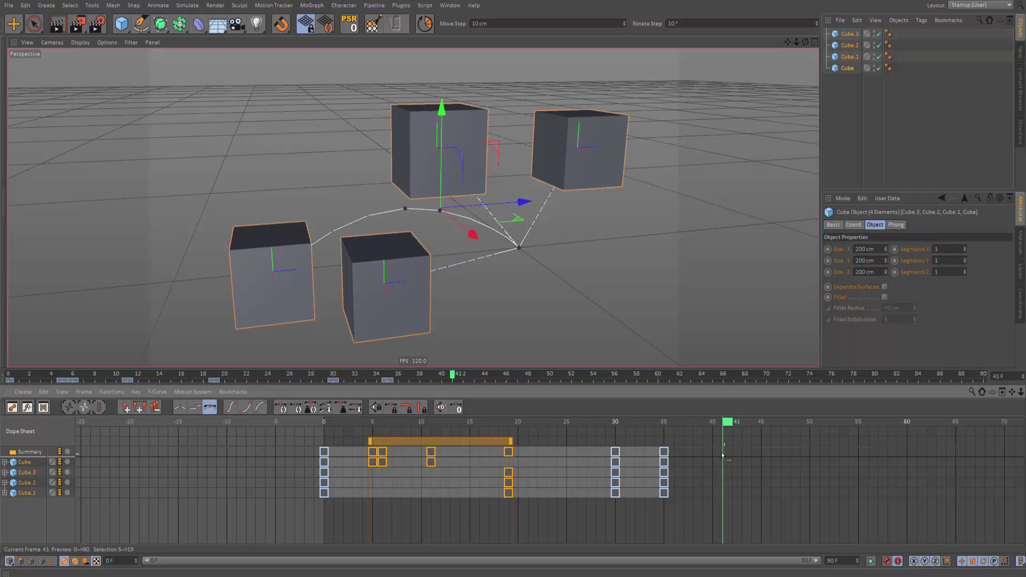
left_click(575, 167)
left_click(460, 147, "shift")
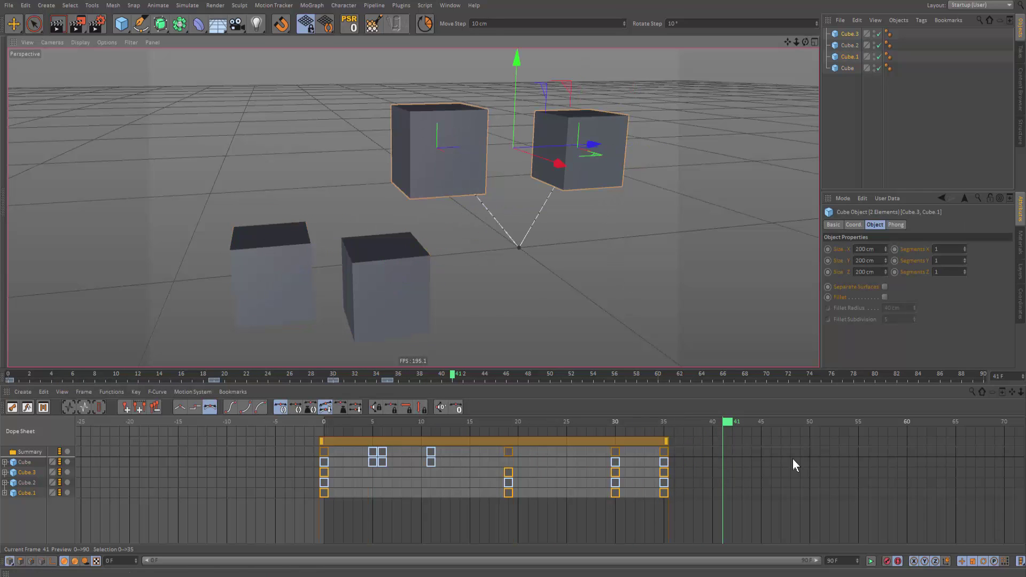
key("F9")
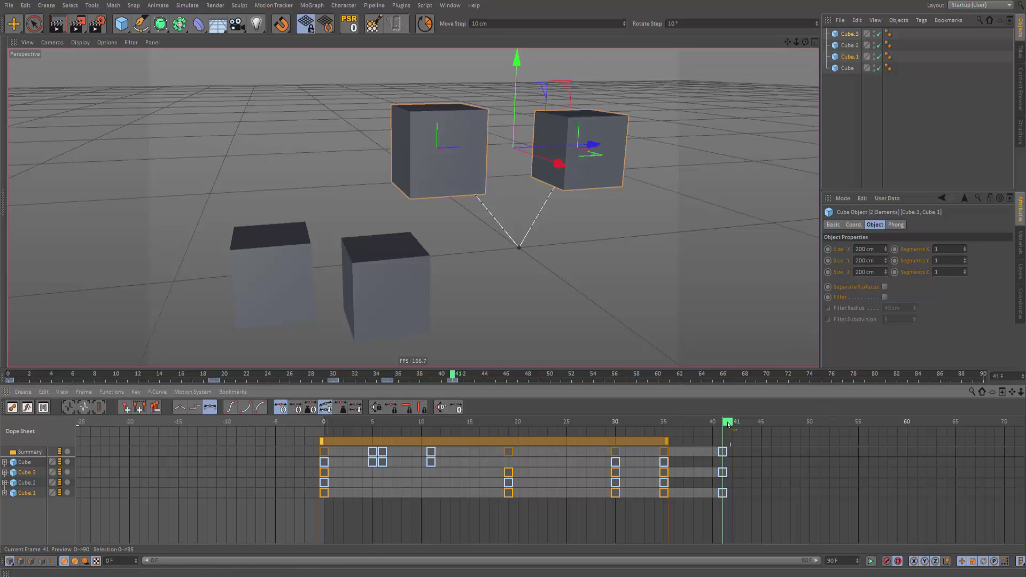
left_click_drag(728, 424, 823, 425)
key("F9")
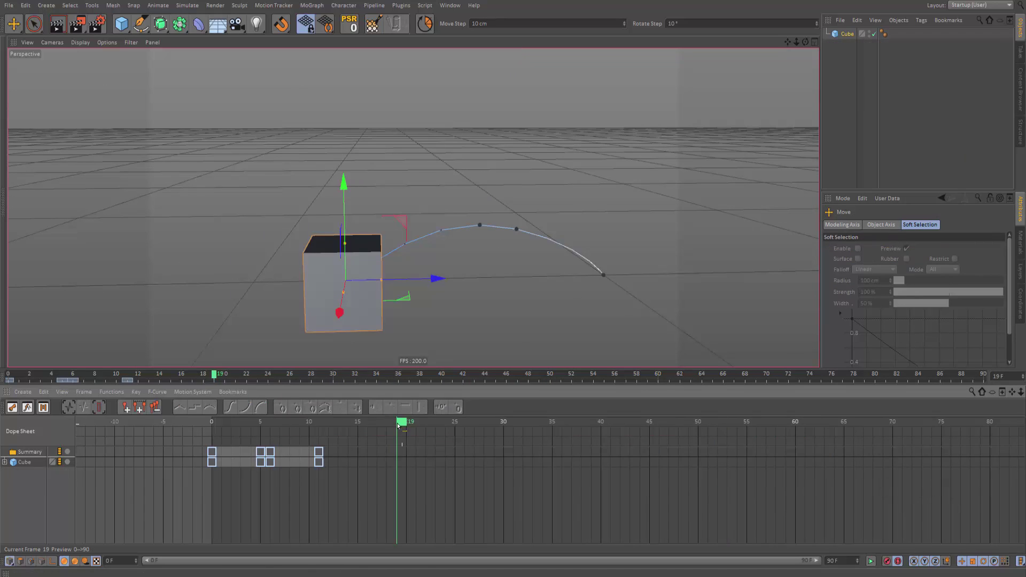
Step: Scrub the single cube's animation to frame 16, and switch the timeline to F-Curves and back to the Dope Sheet
mouse_move(180, 379)
left_mouse_down()
mouse_move(339, 374)
mouse_move(8, 376)
mouse_move(165, 381)
mouse_move(197, 402)
mouse_move(181, 395)
left_mouse_up()
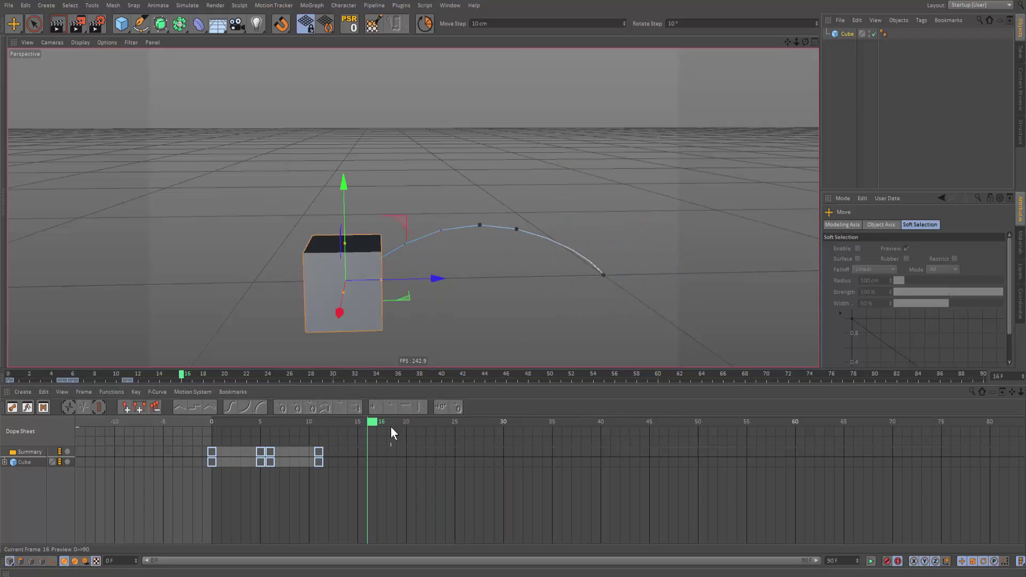
left_click(28, 408)
left_click(12, 409)
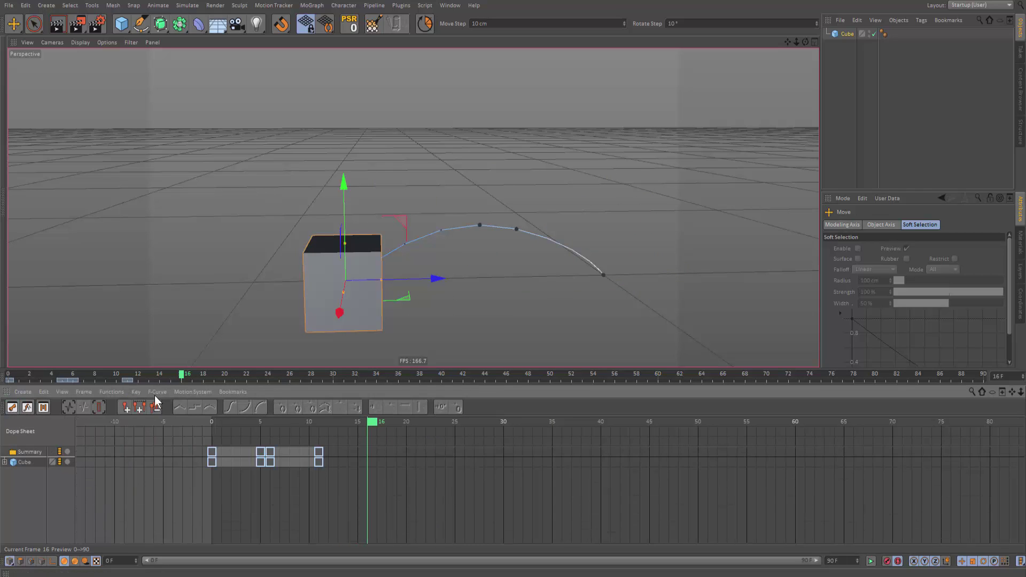
Step: Extend the cube's path with a second hop, keyframing it raised at frame 15 and back near the ground at frame 21
left_click_drag(367, 423, 364, 463)
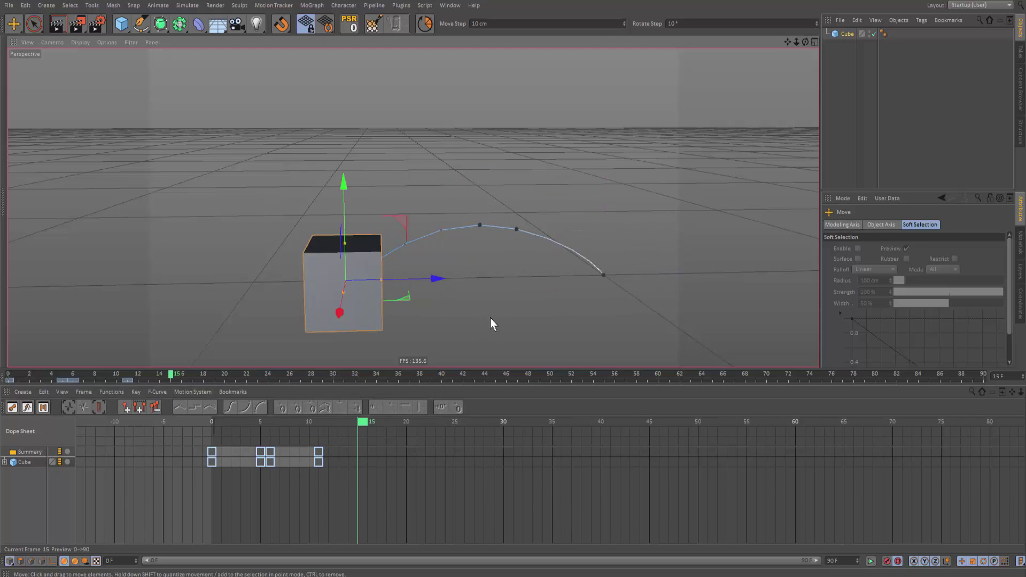
left_click_drag(490, 322, 288, 363)
key("g")
key("g")
key("g")
key("g")
key("g")
key("g")
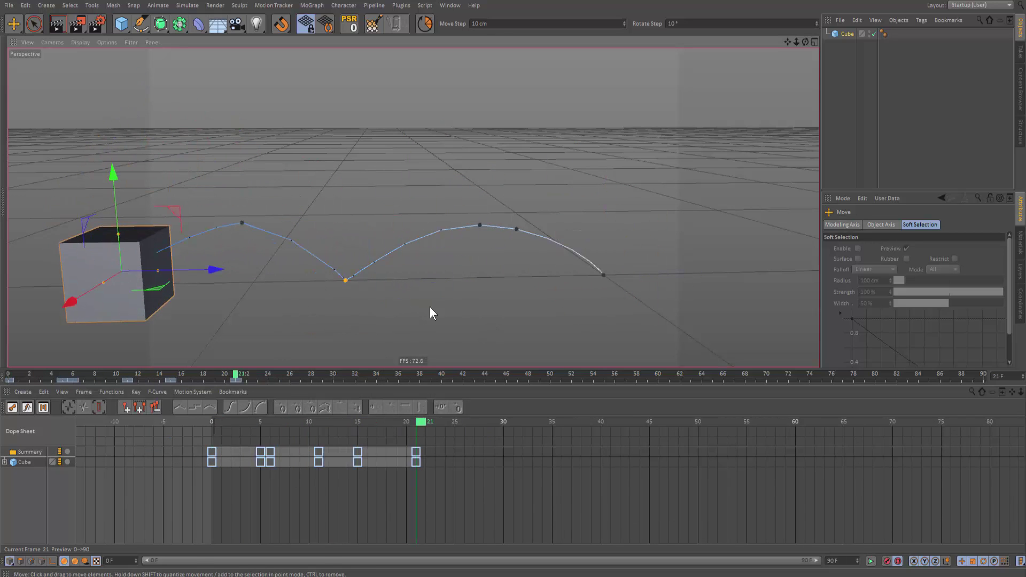
Step: Scrub through the cube's two hops, first with the Dope Sheet open and again with it collapsed to enlarge the viewport
mouse_move(380, 440)
left_mouse_down()
mouse_move(241, 441)
mouse_move(487, 442)
mouse_move(280, 431)
mouse_move(517, 443)
mouse_move(342, 468)
mouse_move(396, 450)
mouse_move(330, 432)
left_mouse_up()
left_click_drag(136, 373, 28, 374)
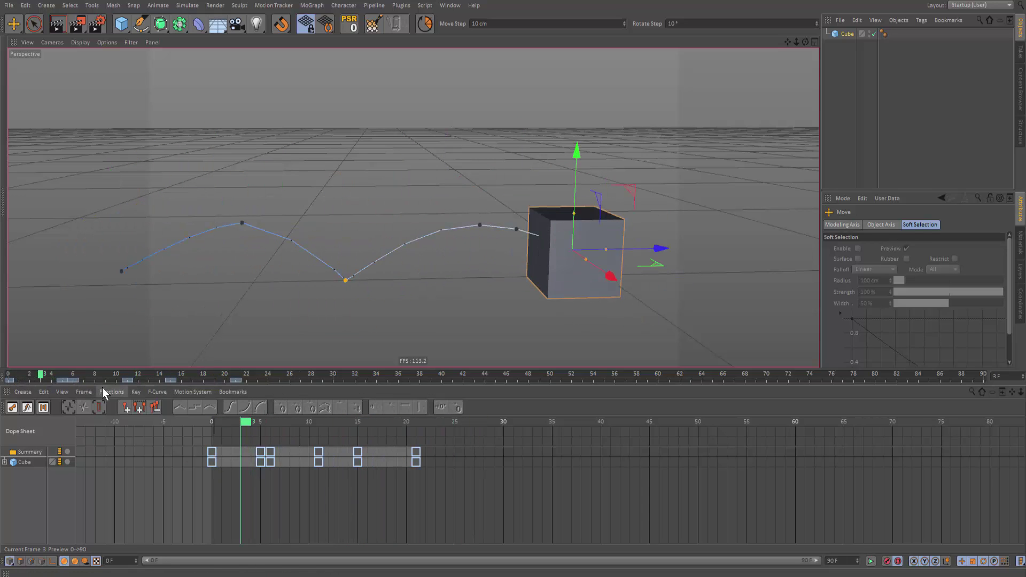
left_click_drag(102, 387, 107, 484)
left_click_drag(168, 476, 241, 483)
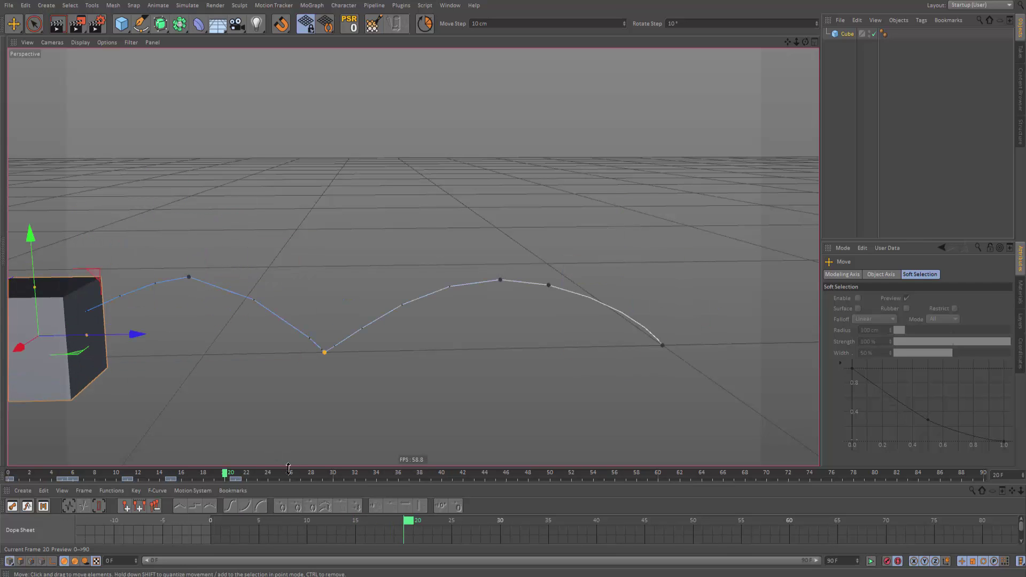
Step: Restore the Dope Sheet's height, scrub along its ruler, and return to the keyframe at frame 11
left_click_drag(288, 469, 299, 375)
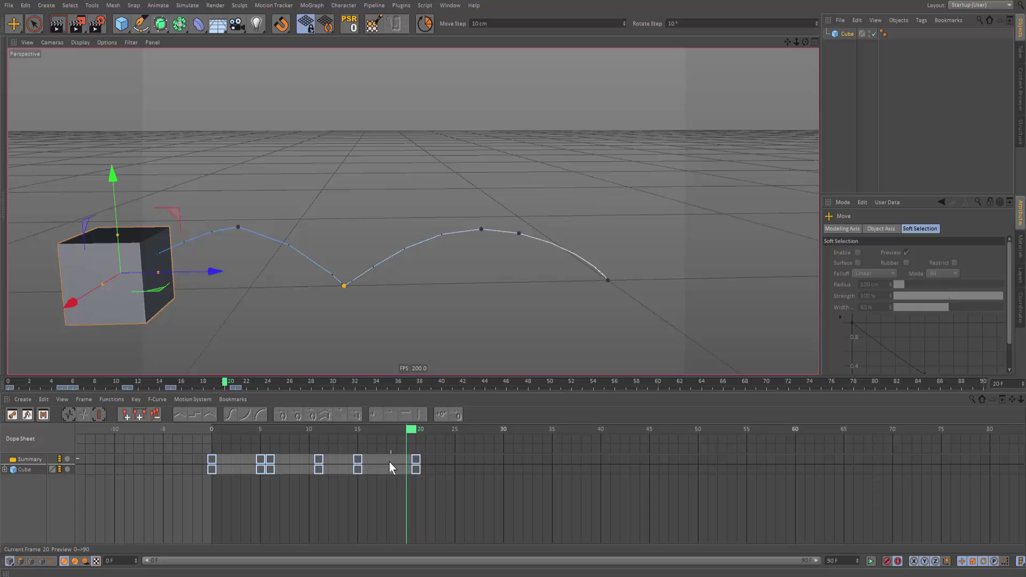
left_click_drag(396, 429, 492, 432)
left_click(136, 383)
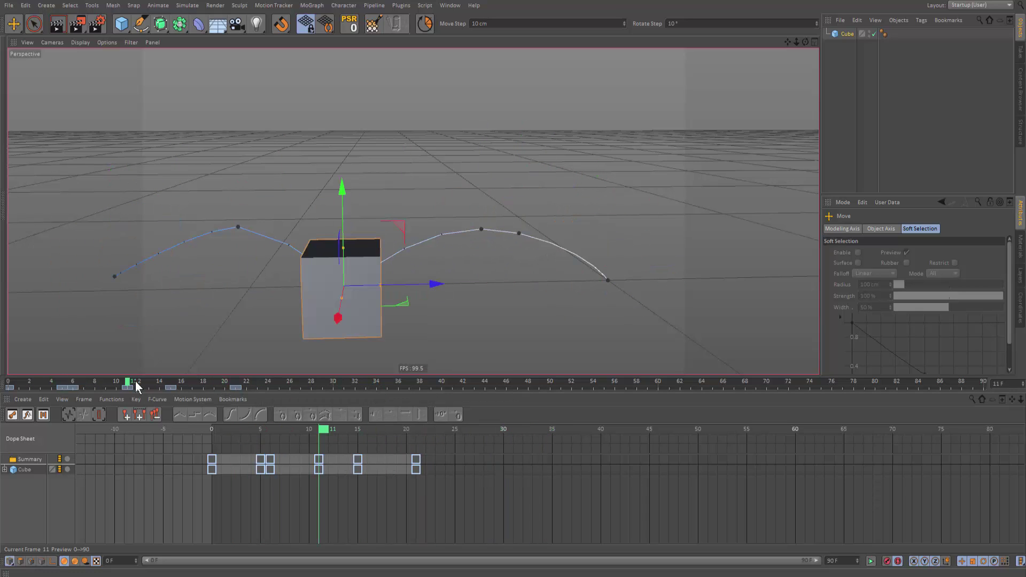